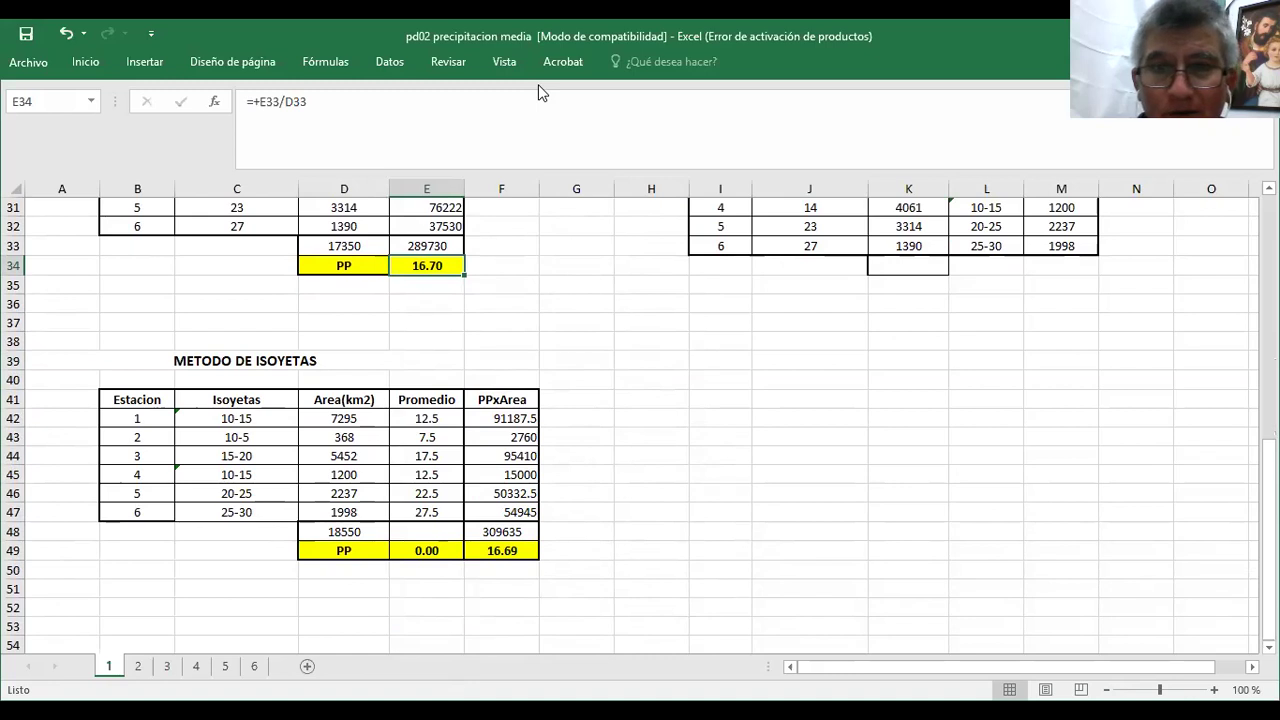
Step: Compare the isohyet map in the Word document with the Excel isohyet ranges of stations 1 to 6 in the METODO DE ISOYETAS table
{"action": "key", "text": "alt+Tab"}
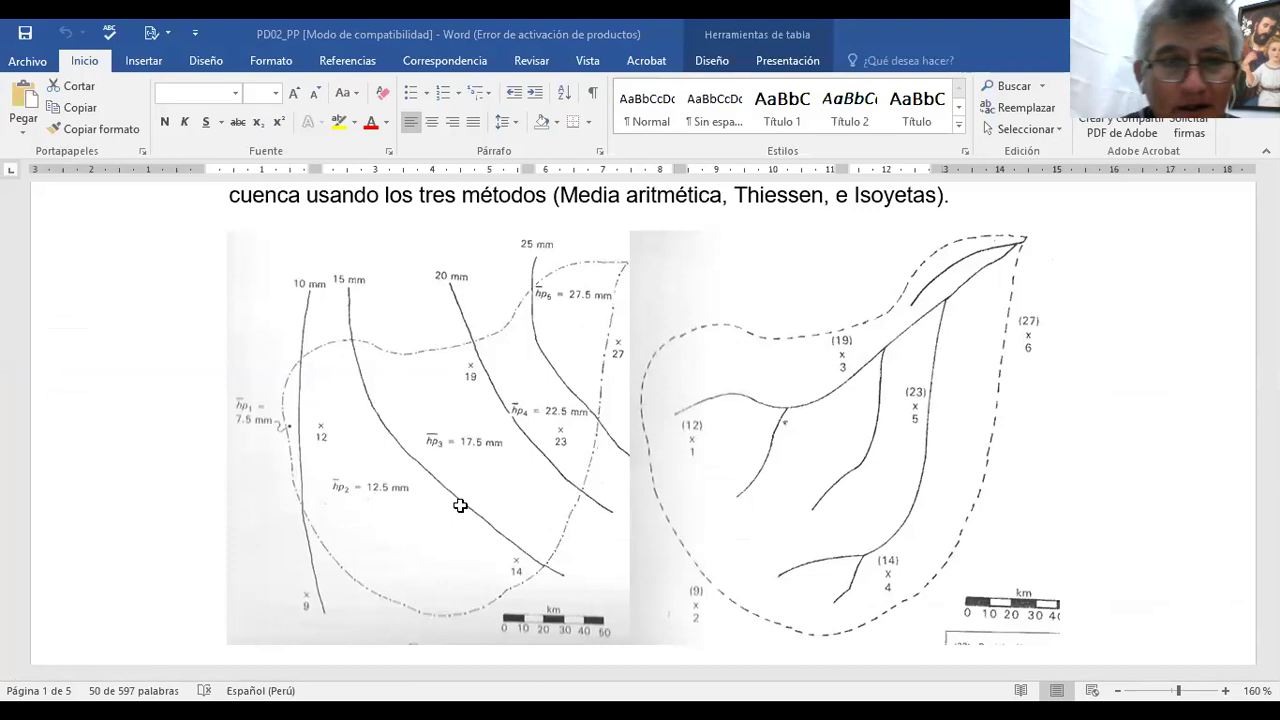
{"action": "key", "text": "alt+Tab"}
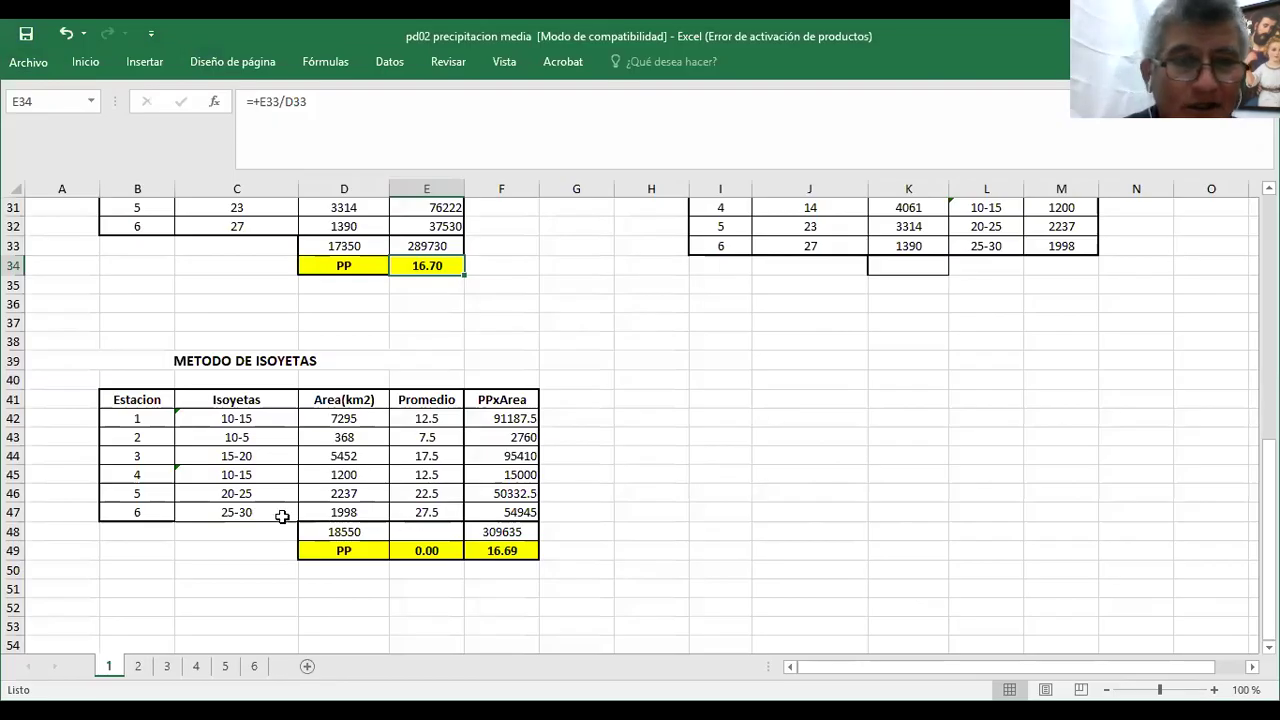
{"action": "left_click", "coordinate": [228, 420]}
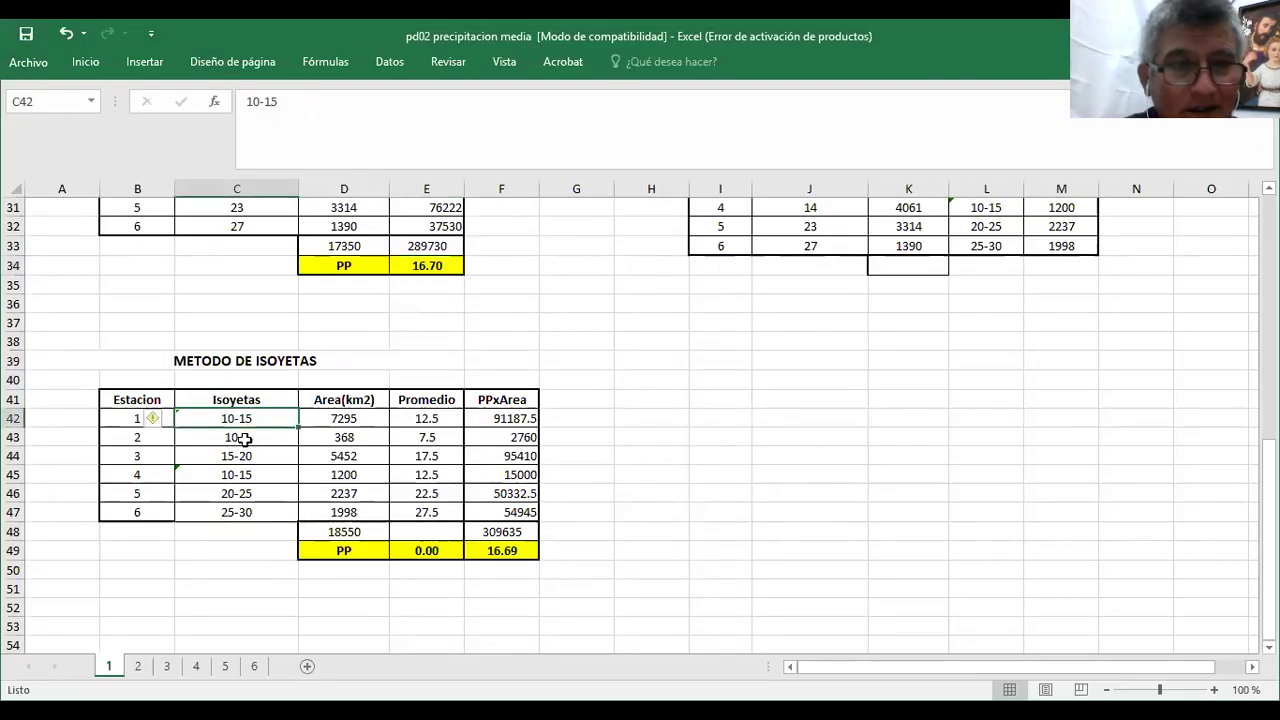
{"action": "left_click", "coordinate": [244, 437]}
{"action": "left_click", "coordinate": [247, 456]}
{"action": "left_click", "coordinate": [246, 476]}
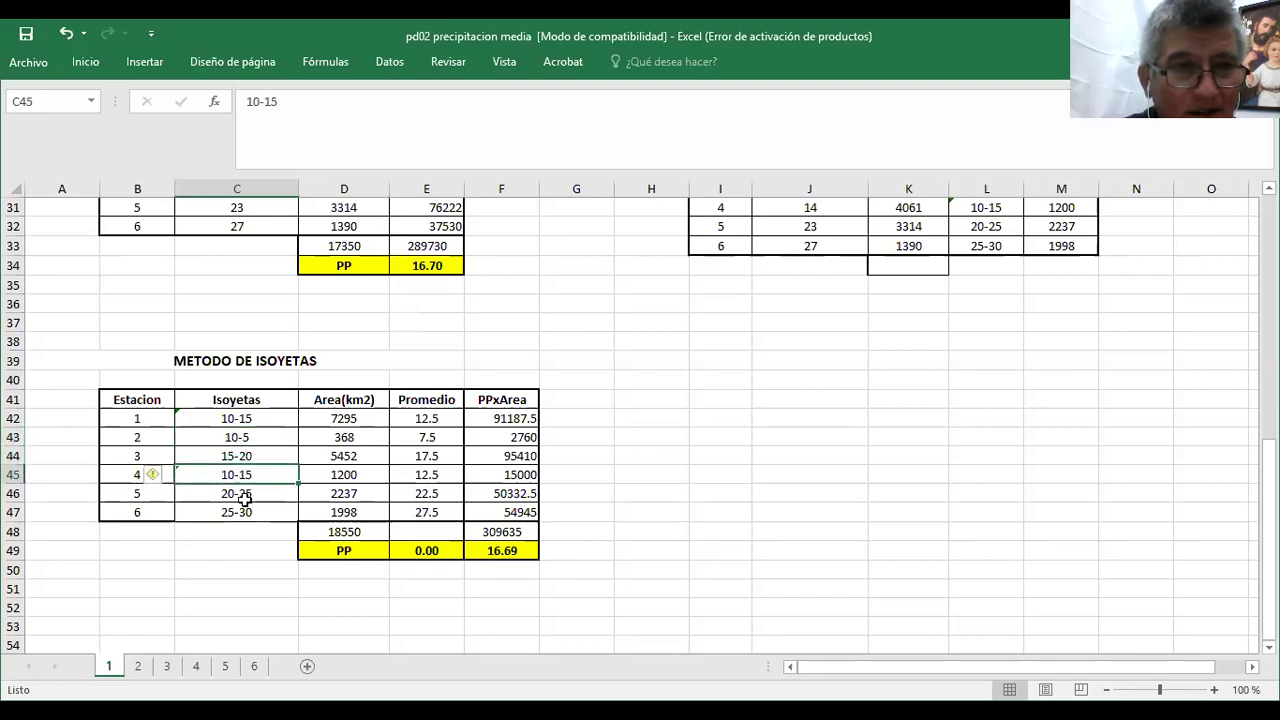
{"action": "left_click", "coordinate": [225, 494]}
{"action": "left_click", "coordinate": [229, 512]}
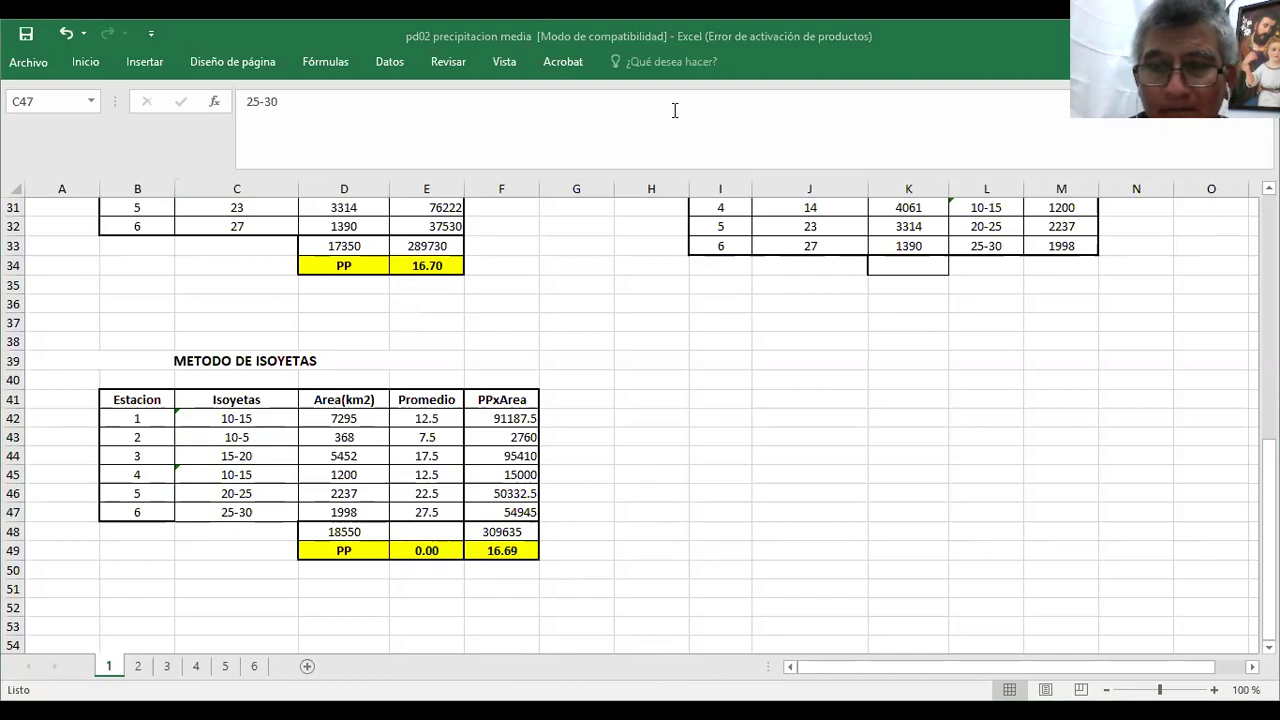
Step: Recheck the isohyet map in Word, then inspect station 1's isohyet range and its Promedio formula in the Excel isohyet table
{"action": "key", "text": "alt+Tab"}
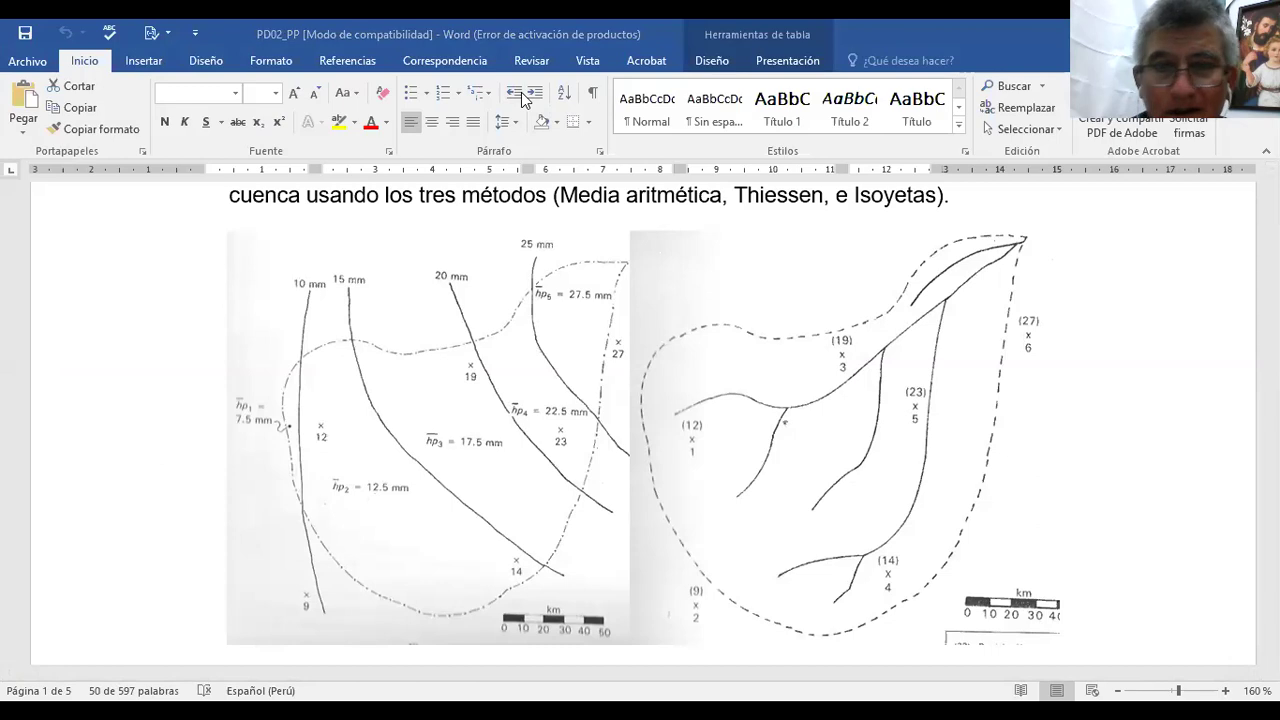
{"action": "key", "text": "alt+Tab"}
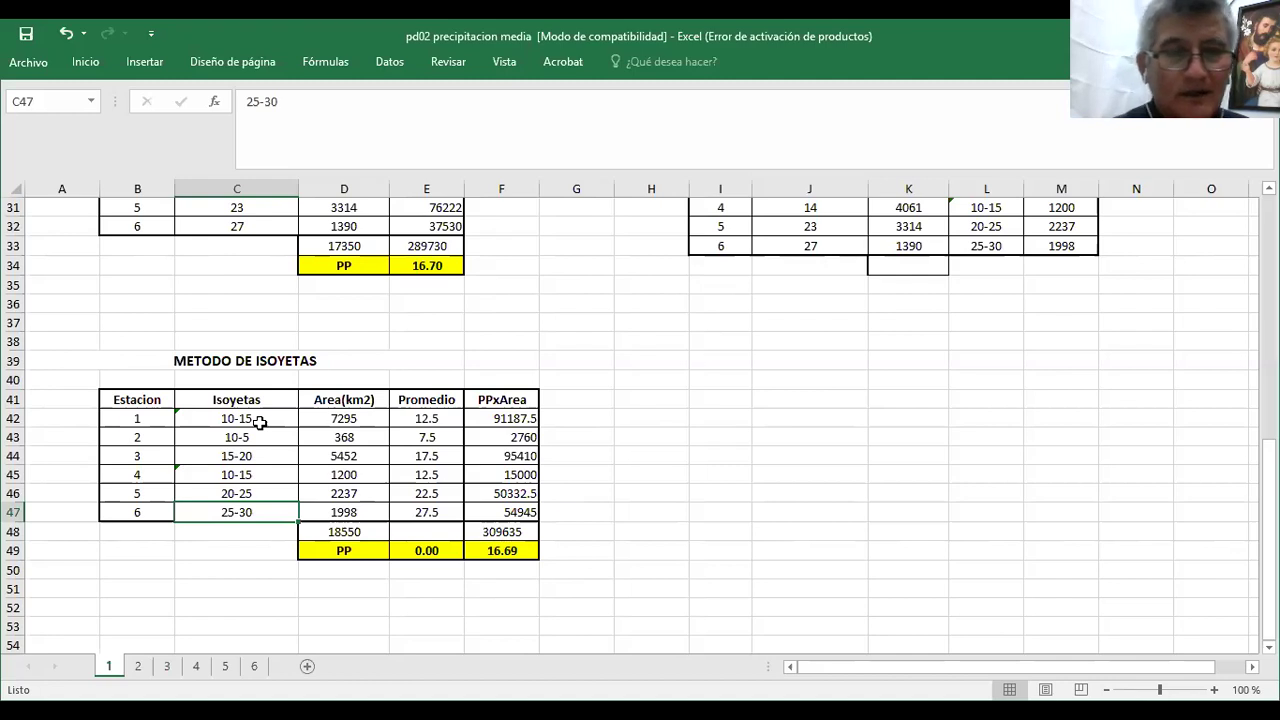
{"action": "left_click", "coordinate": [254, 420]}
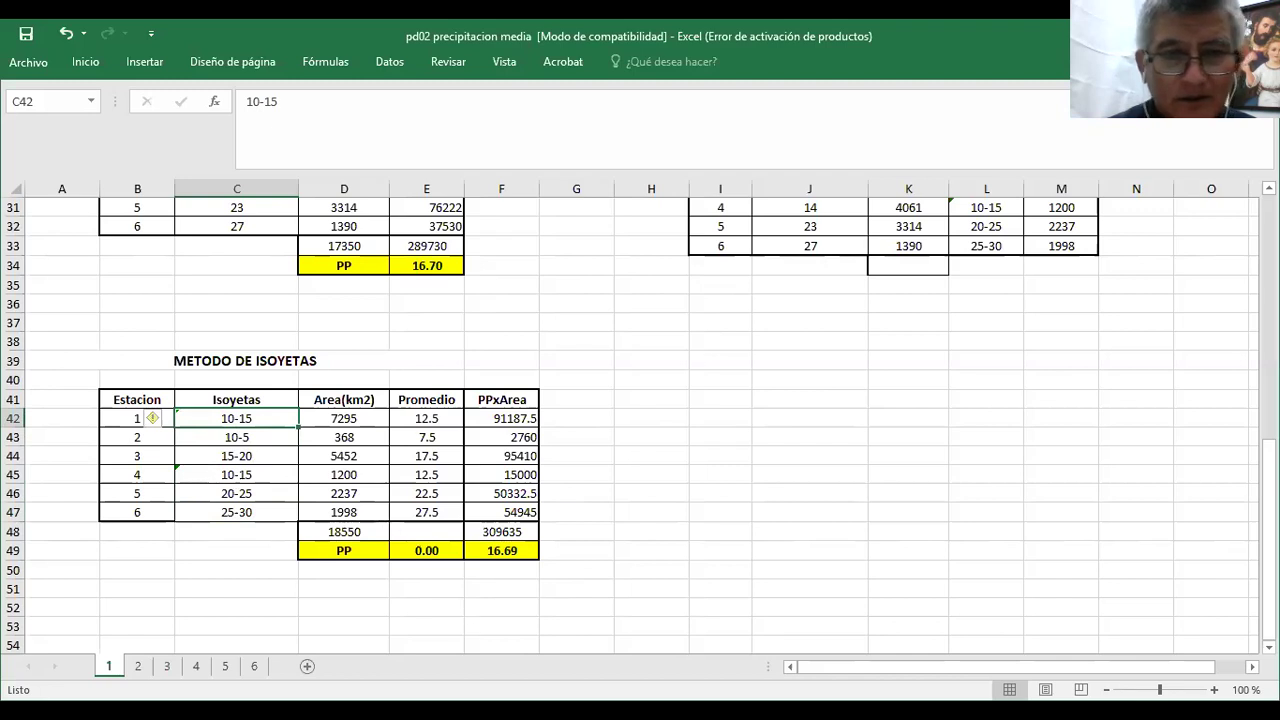
{"action": "left_click", "coordinate": [470, 342]}
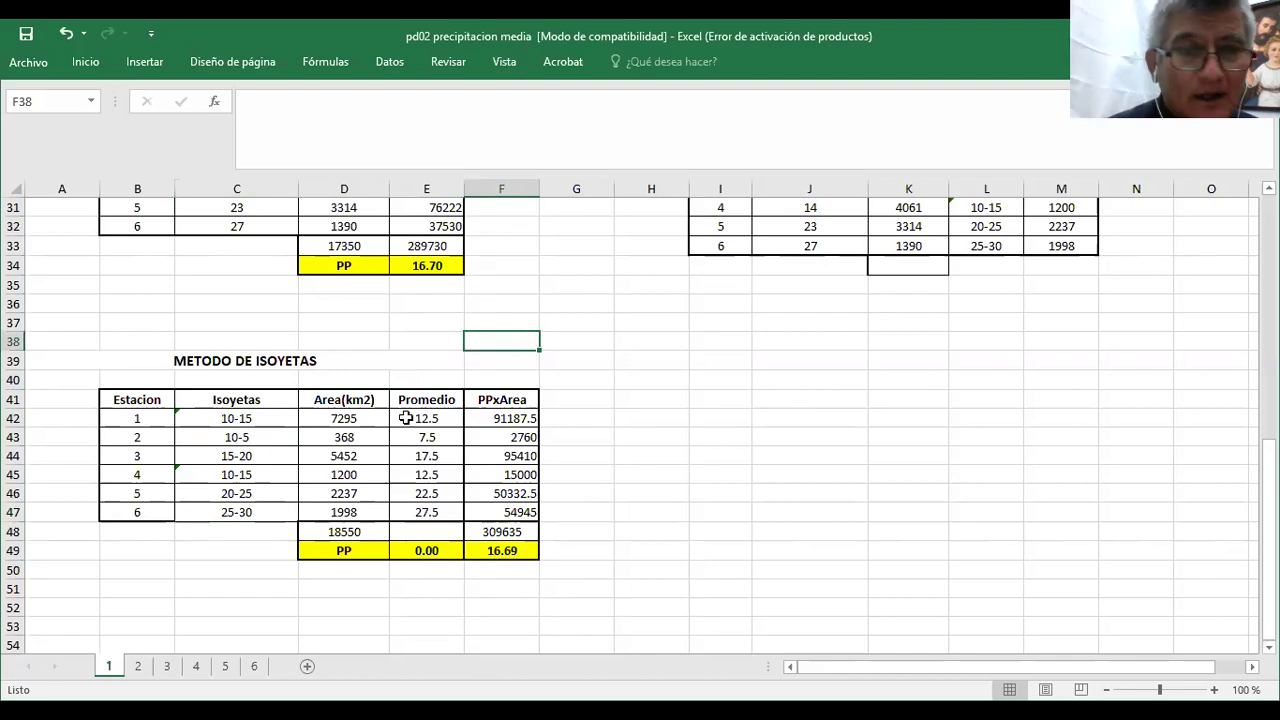
{"action": "left_click", "coordinate": [255, 419]}
{"action": "left_click", "coordinate": [431, 422]}
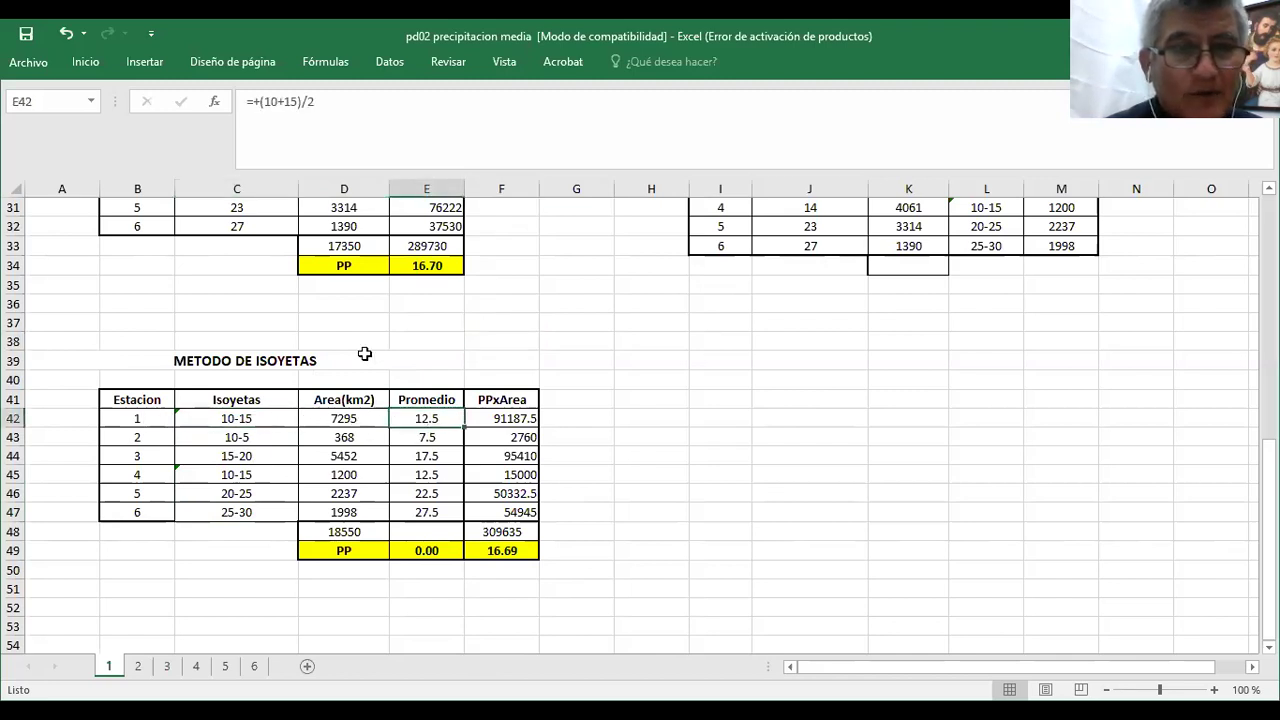
{"action": "key", "text": "F2"}
{"action": "key", "text": "Home"}
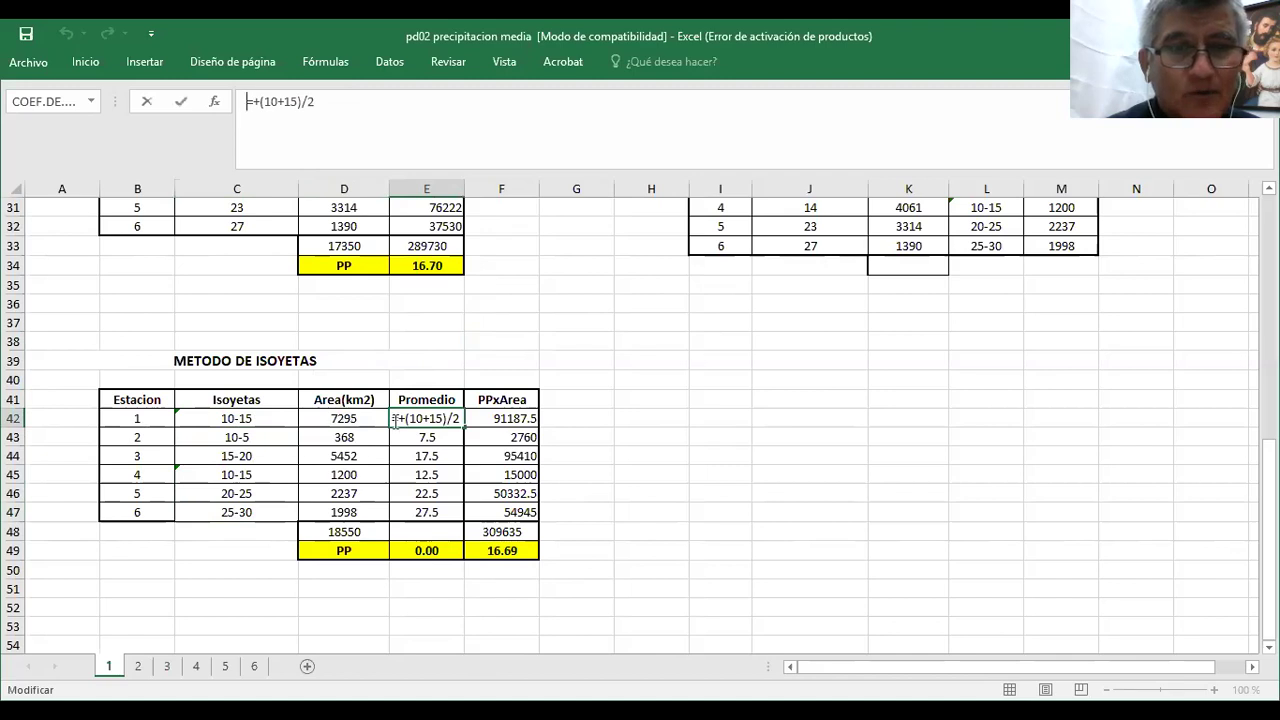
{"action": "type", "text": "="}
{"action": "left_click", "coordinate": [520, 424]}
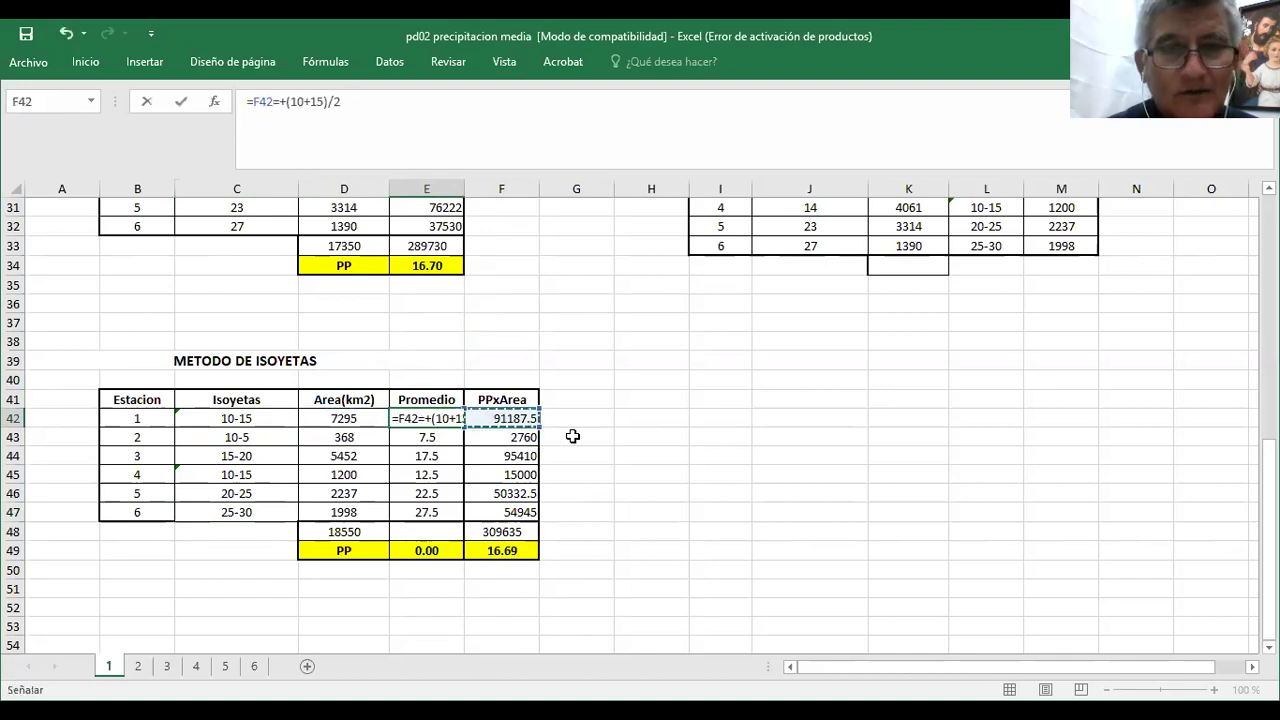
{"action": "left_click", "coordinate": [571, 434]}
{"action": "left_click", "coordinate": [502, 540]}
{"action": "left_click", "coordinate": [382, 153]}
{"action": "left_click_drag", "start_coordinate": [646, 590], "coordinate": [648, 571]}
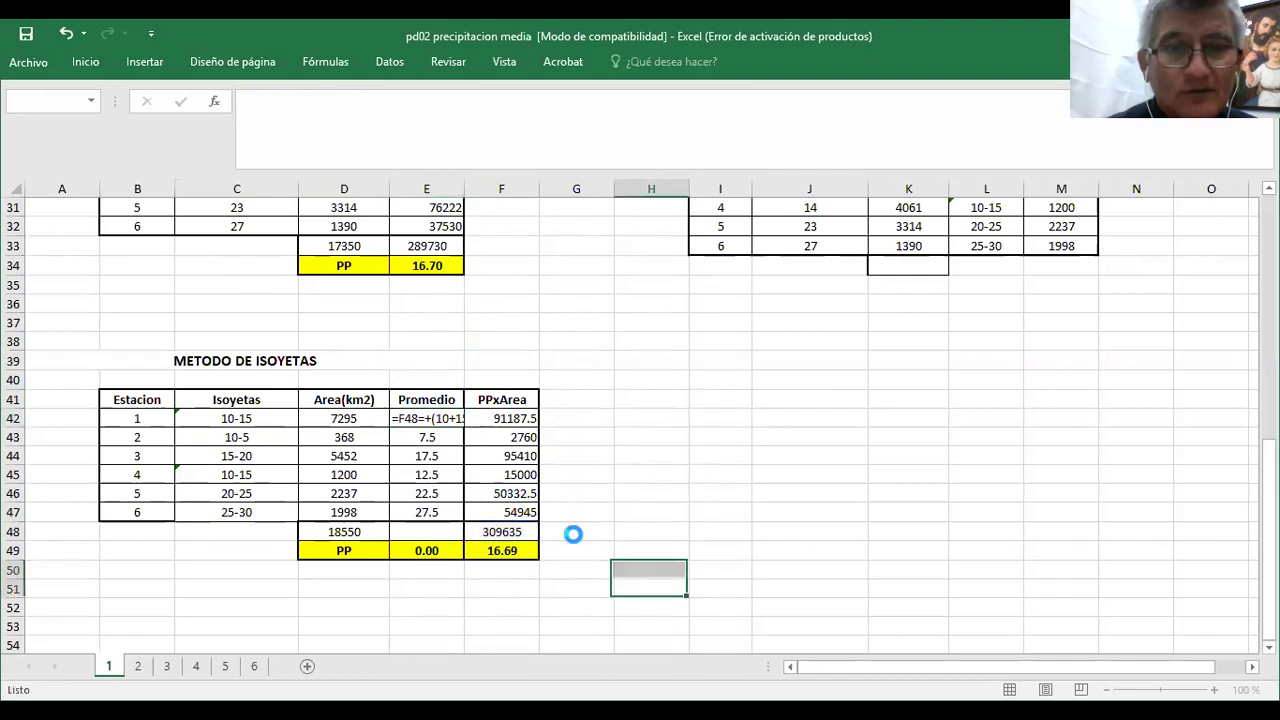
{"action": "key", "text": "Return"}
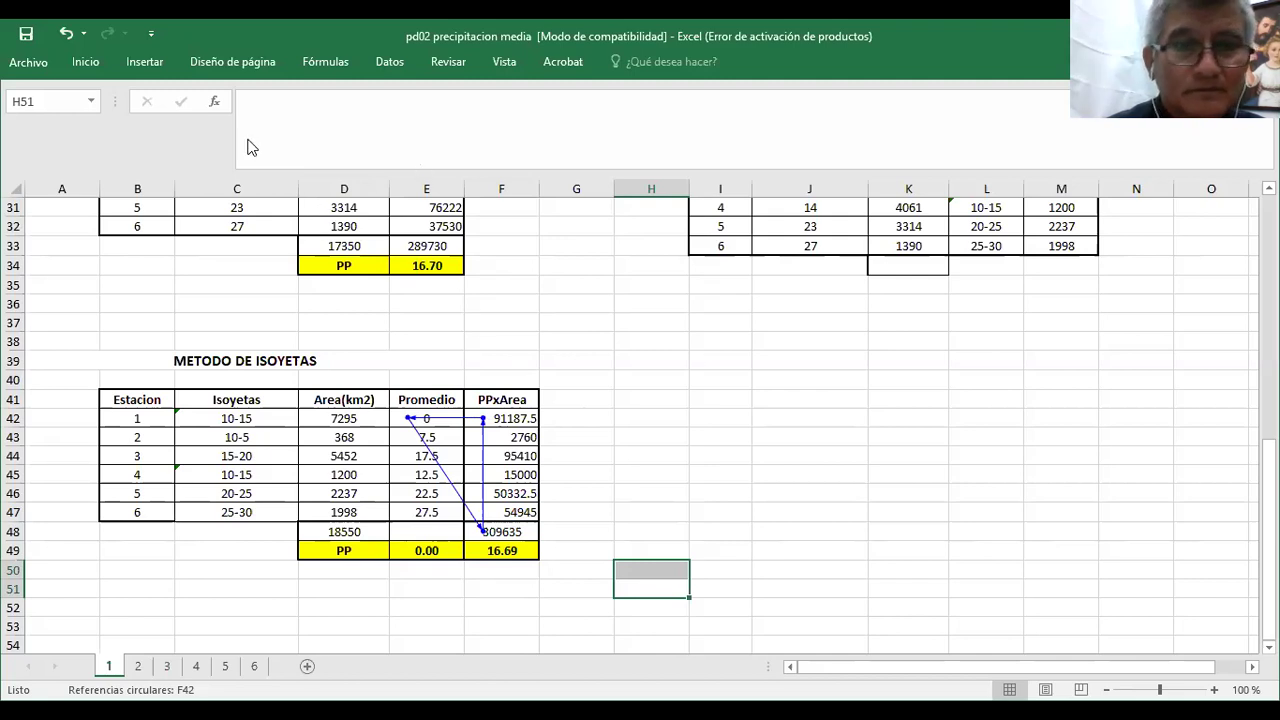
{"action": "key", "text": "ctrl+z"}
{"action": "left_click", "coordinate": [65, 33]}
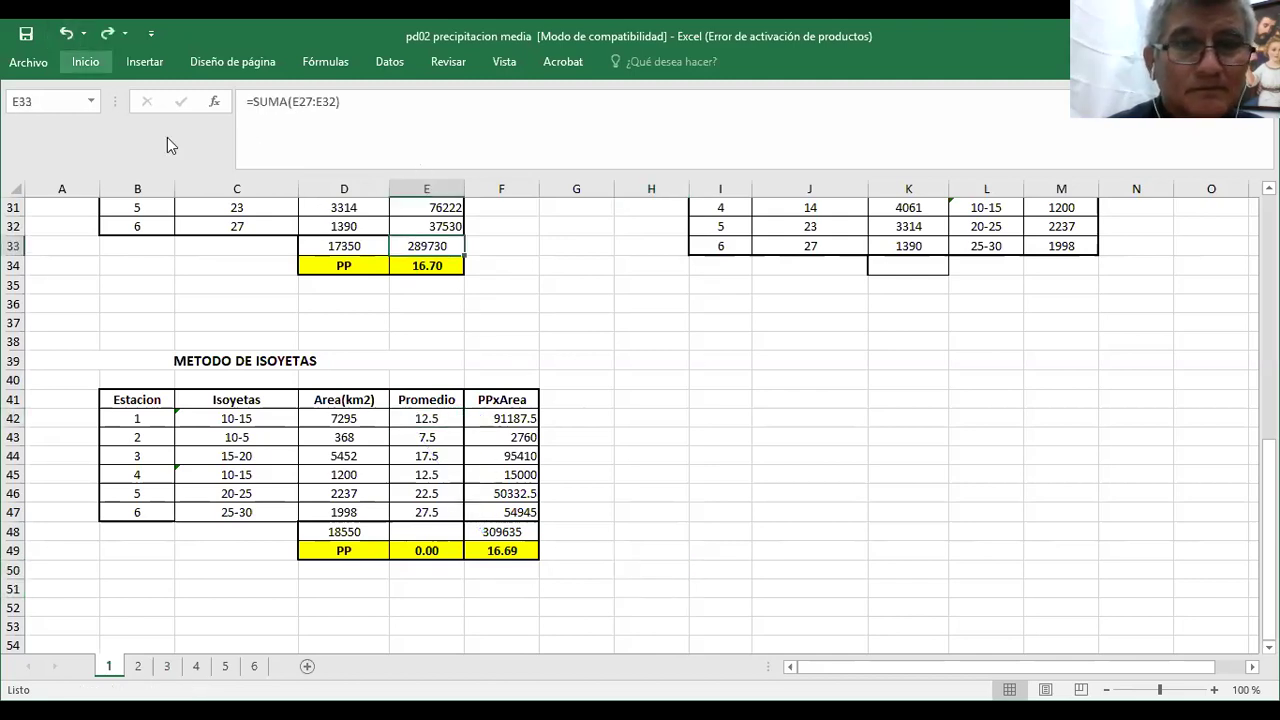
Step: Inspect the PPxArea formula of station 1 in the isohyet table, tracing the average and area cells it multiplies
{"action": "left_click", "coordinate": [576, 384]}
{"action": "left_click", "coordinate": [507, 420]}
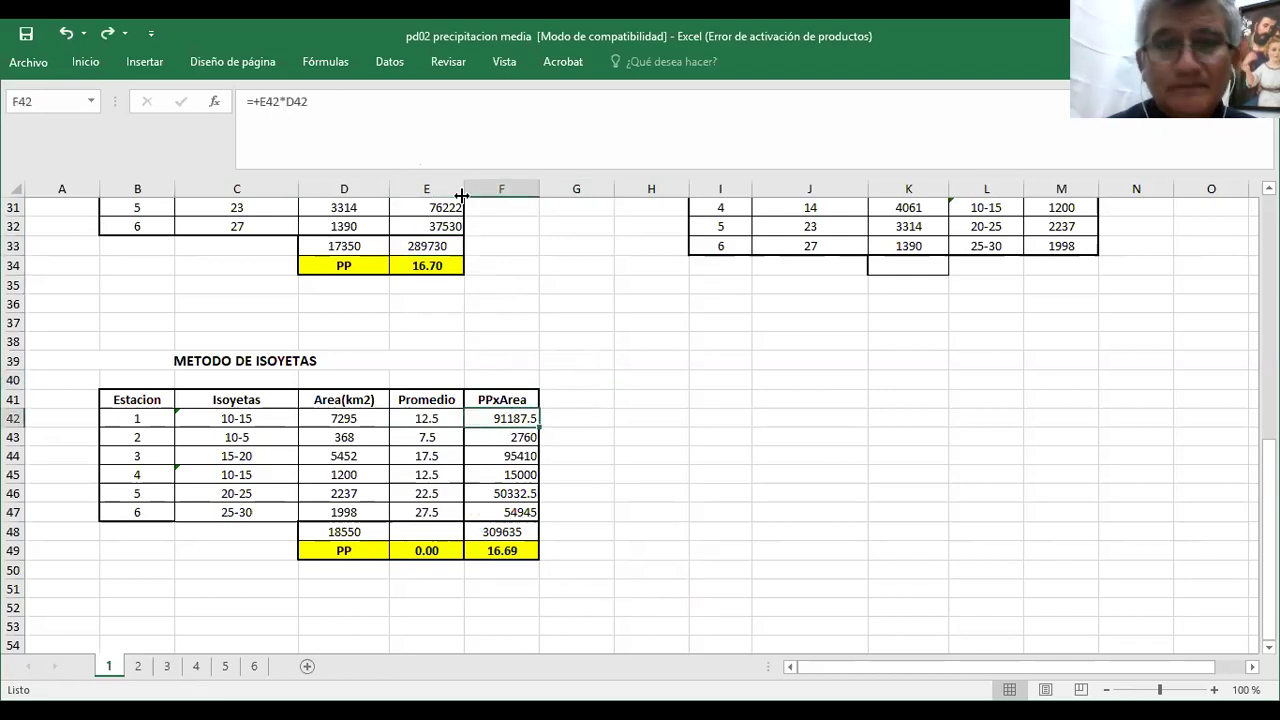
{"action": "double_click", "coordinate": [520, 418]}
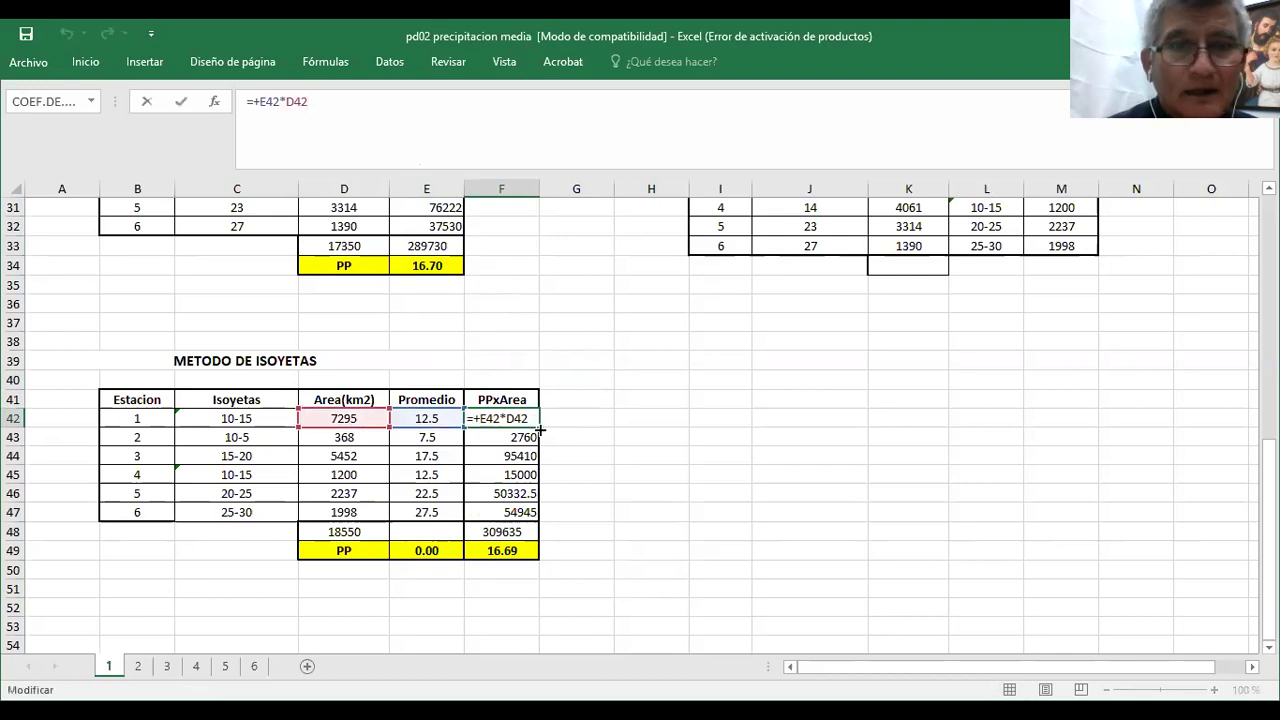
{"action": "key", "text": "Return"}
{"action": "key", "text": "Down"}
{"action": "key", "text": "Down"}
{"action": "key", "text": "Down"}
Step: Review the PPxArea and area totals of the isohyet table and the formula of its mean precipitation result
{"action": "left_click", "coordinate": [502, 531]}
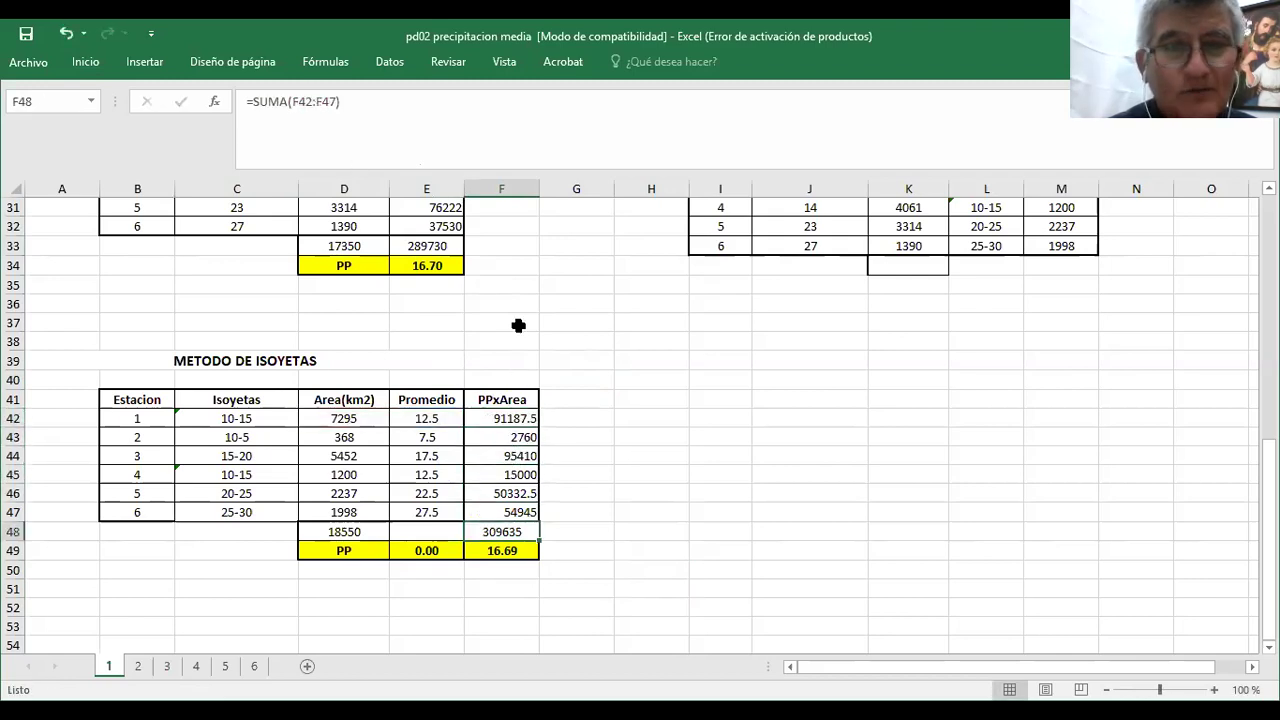
{"action": "left_click", "coordinate": [398, 137]}
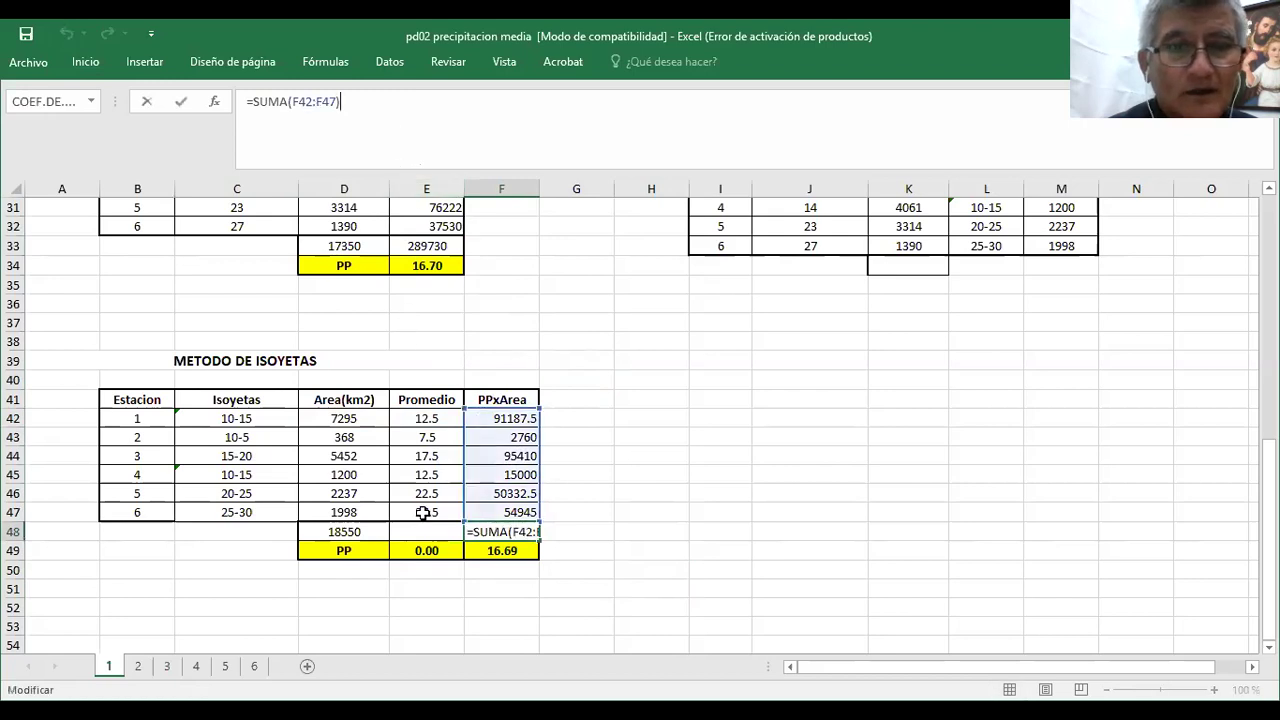
{"action": "left_click", "coordinate": [345, 533]}
{"action": "left_click", "coordinate": [508, 551]}
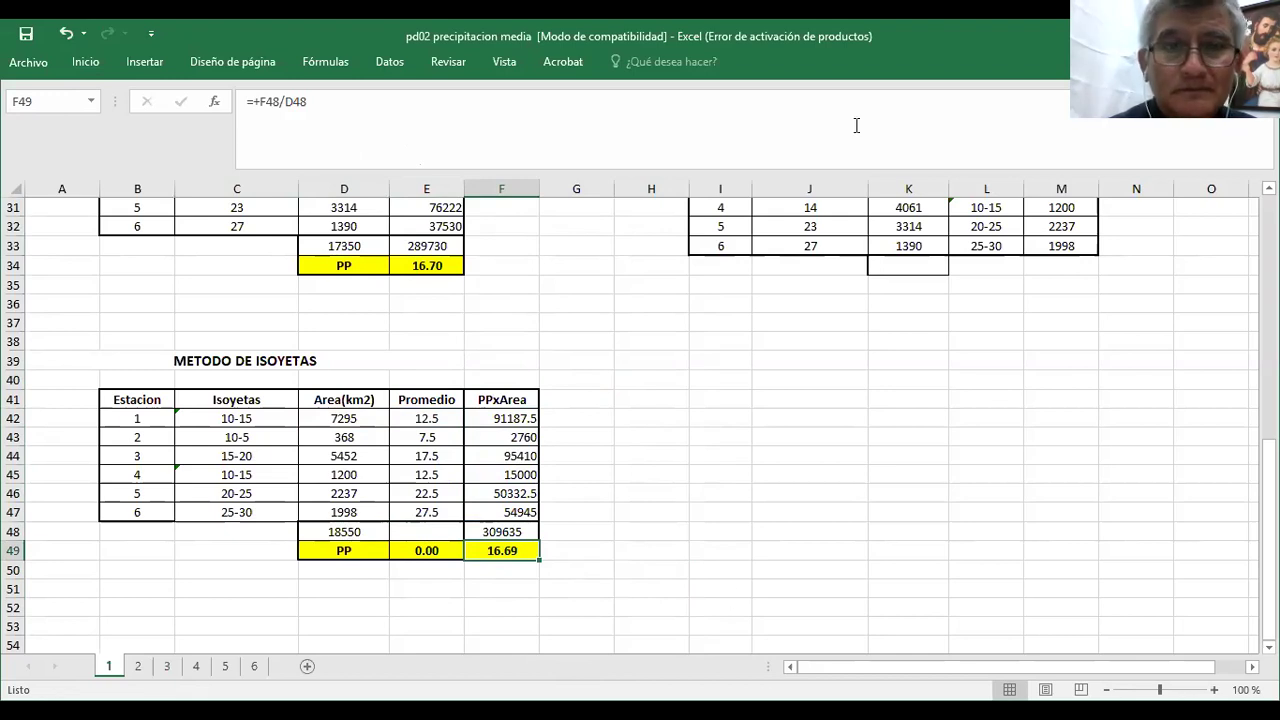
Step: Switch to the Word document and examine problem 2 on the Quitaracsa basin: its statement, station and isohyet maps, and data table
{"action": "key", "text": "alt+Tab"}
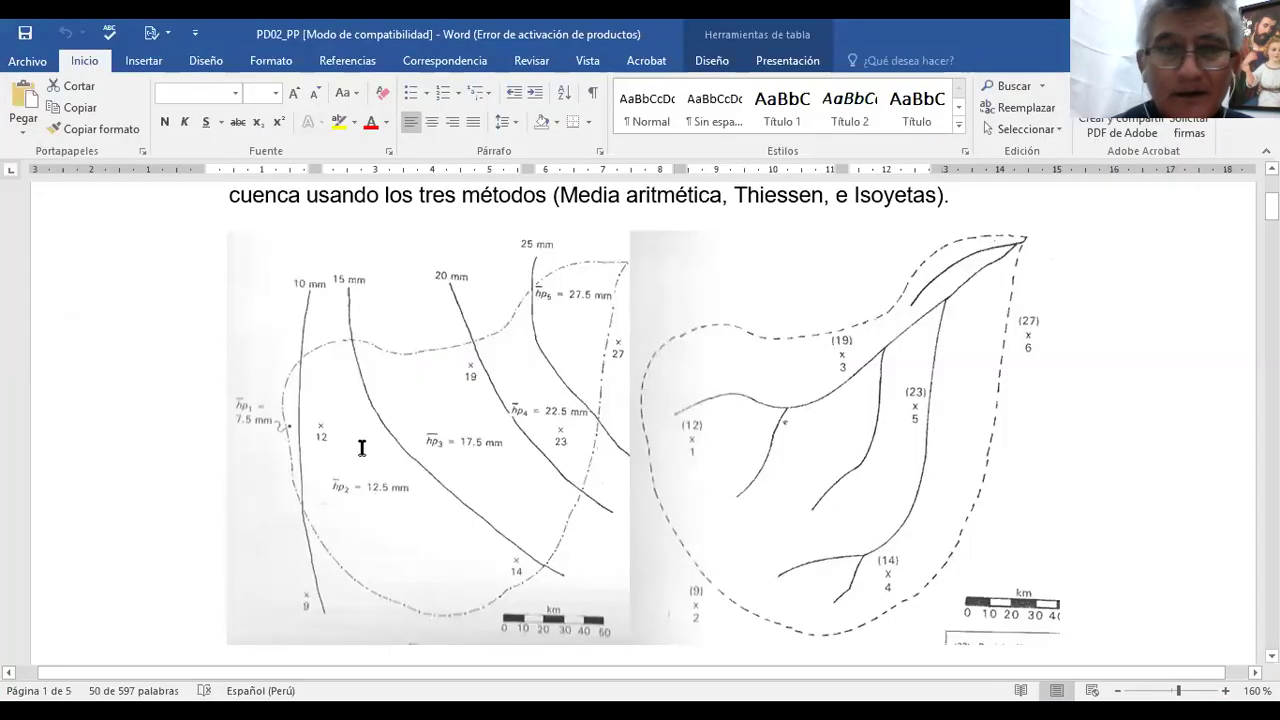
{"action": "scroll", "coordinate": [360, 449], "scroll_direction": "down", "scroll_amount": 15}
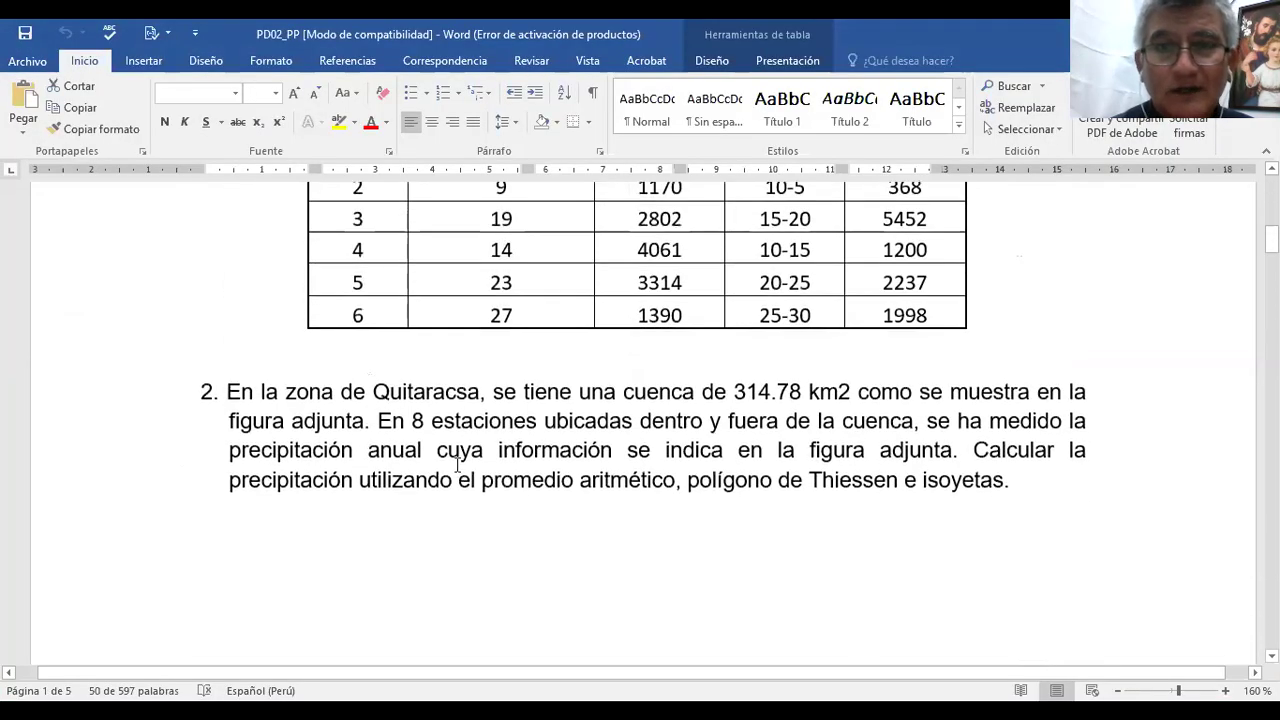
{"action": "scroll", "coordinate": [458, 465], "scroll_direction": "up", "scroll_amount": 3}
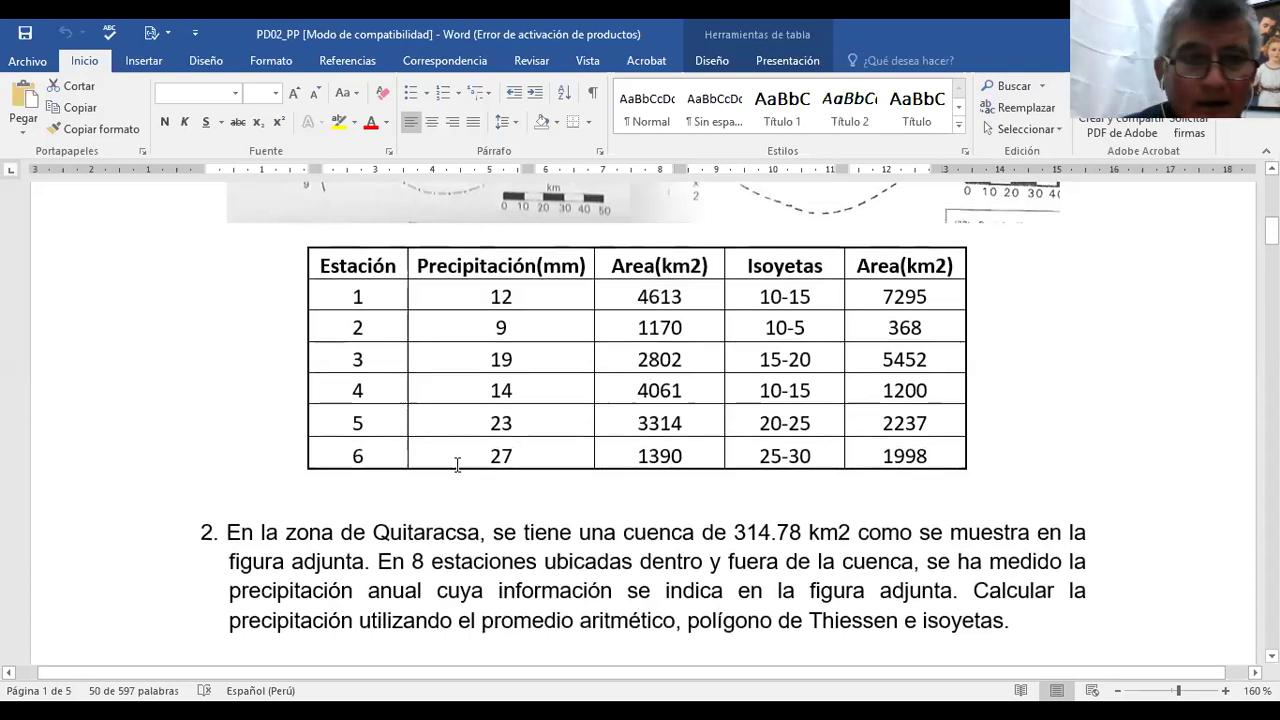
{"action": "scroll", "coordinate": [457, 463], "scroll_direction": "down", "scroll_amount": 1}
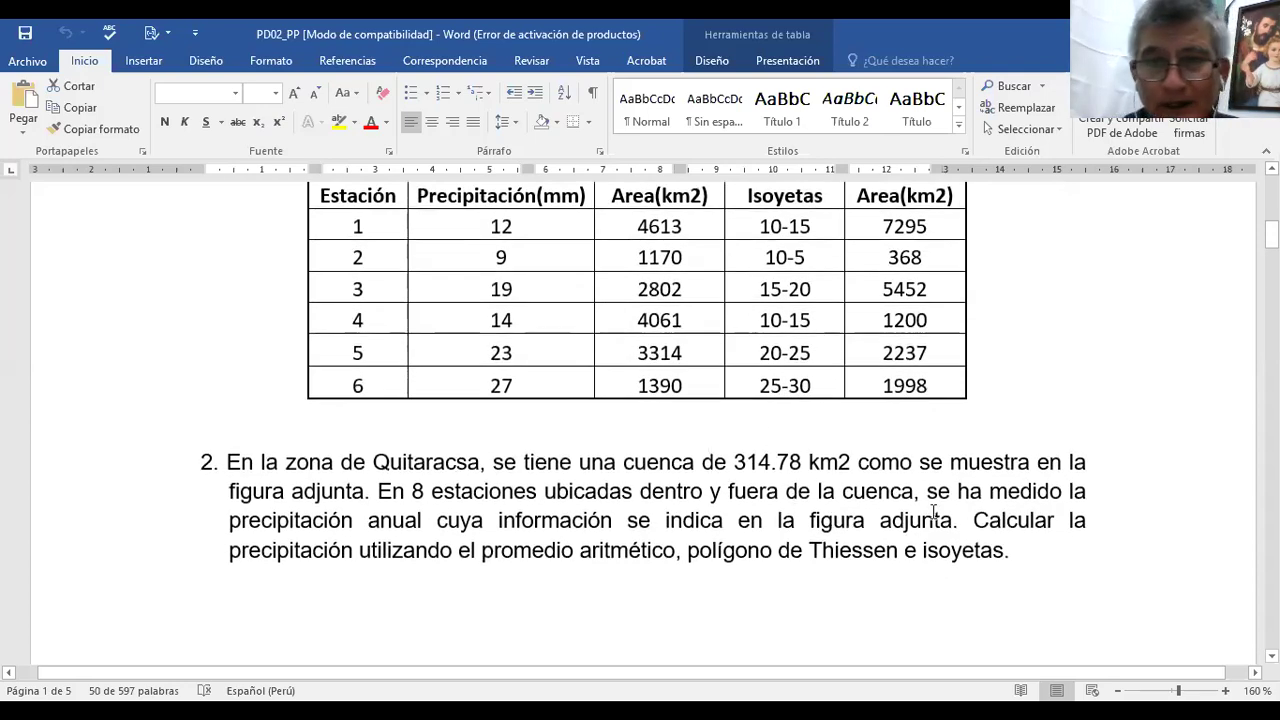
{"action": "scroll", "coordinate": [1043, 492], "scroll_direction": "down", "scroll_amount": 10}
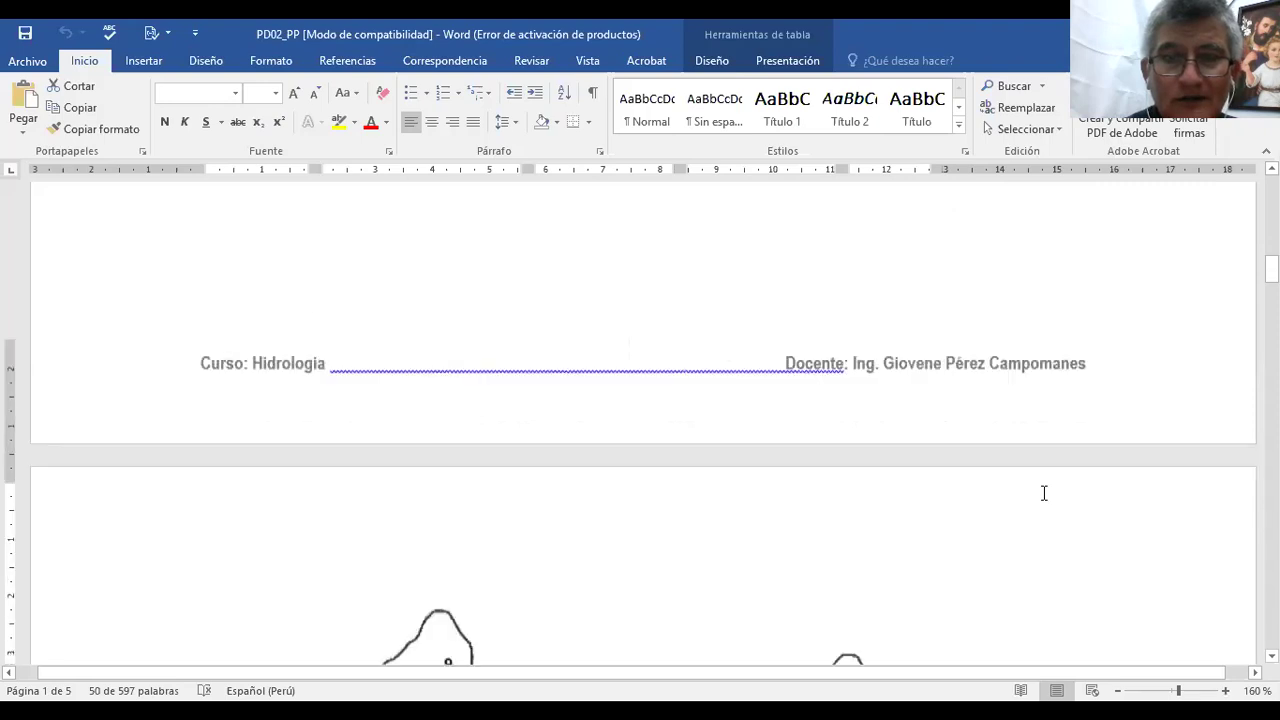
{"action": "scroll", "coordinate": [1043, 492], "scroll_direction": "down", "scroll_amount": 4}
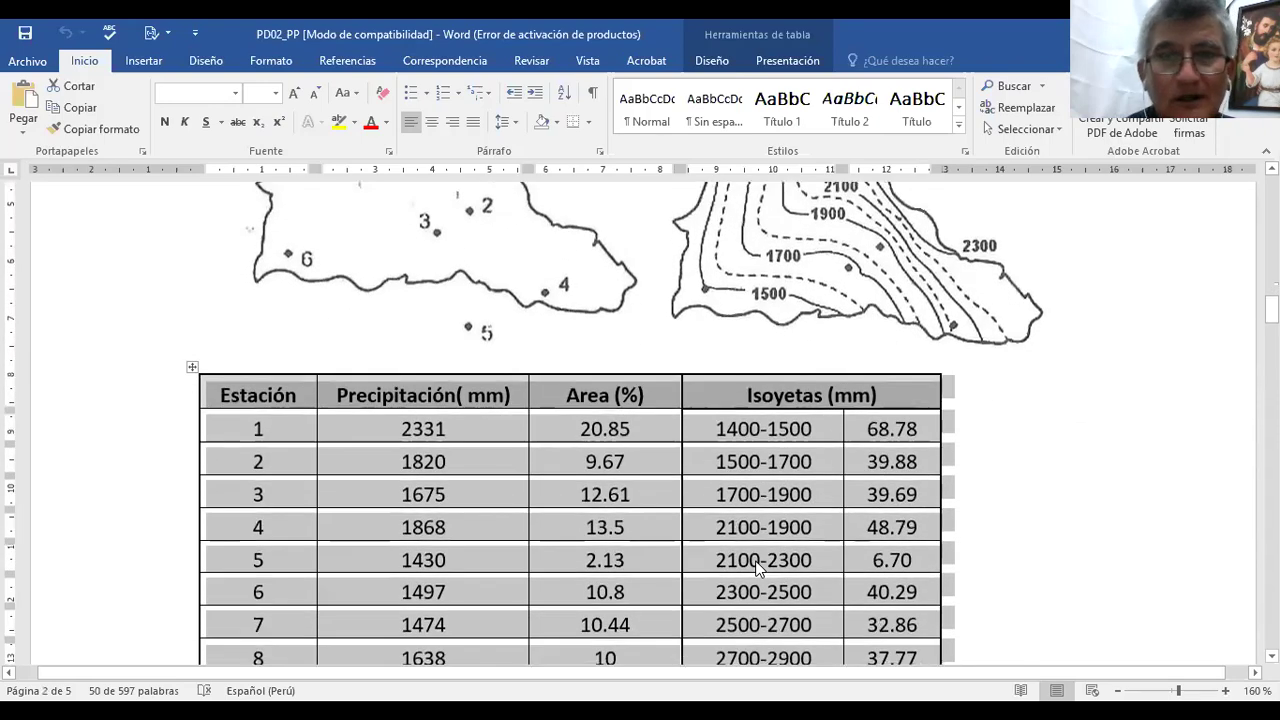
{"action": "scroll", "coordinate": [757, 567], "scroll_direction": "up", "scroll_amount": 3}
{"action": "scroll", "coordinate": [420, 453], "scroll_direction": "up", "scroll_amount": 2}
{"action": "scroll", "coordinate": [420, 453], "scroll_direction": "down", "scroll_amount": 1}
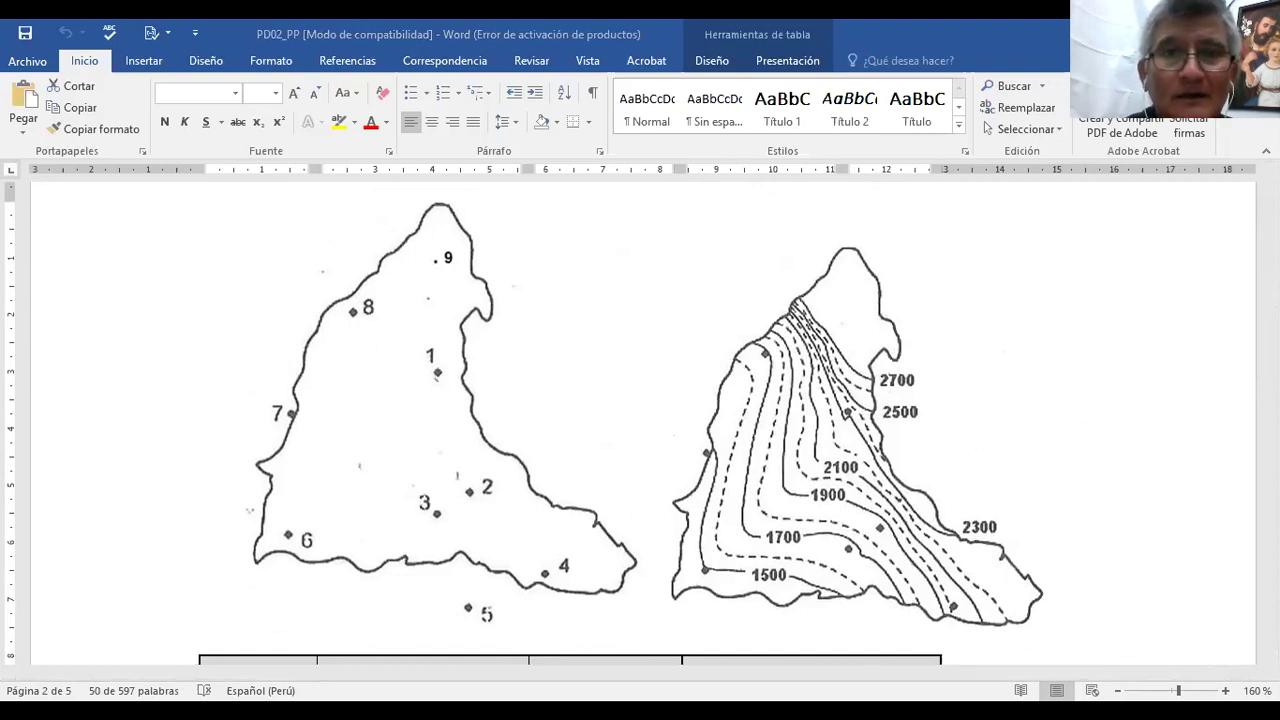
Step: Return to Excel, open sheet 2, and review the stations, precipitation values and averaging formula of the MEDIA ARITMETICA solution
{"action": "key", "text": "alt+Tab"}
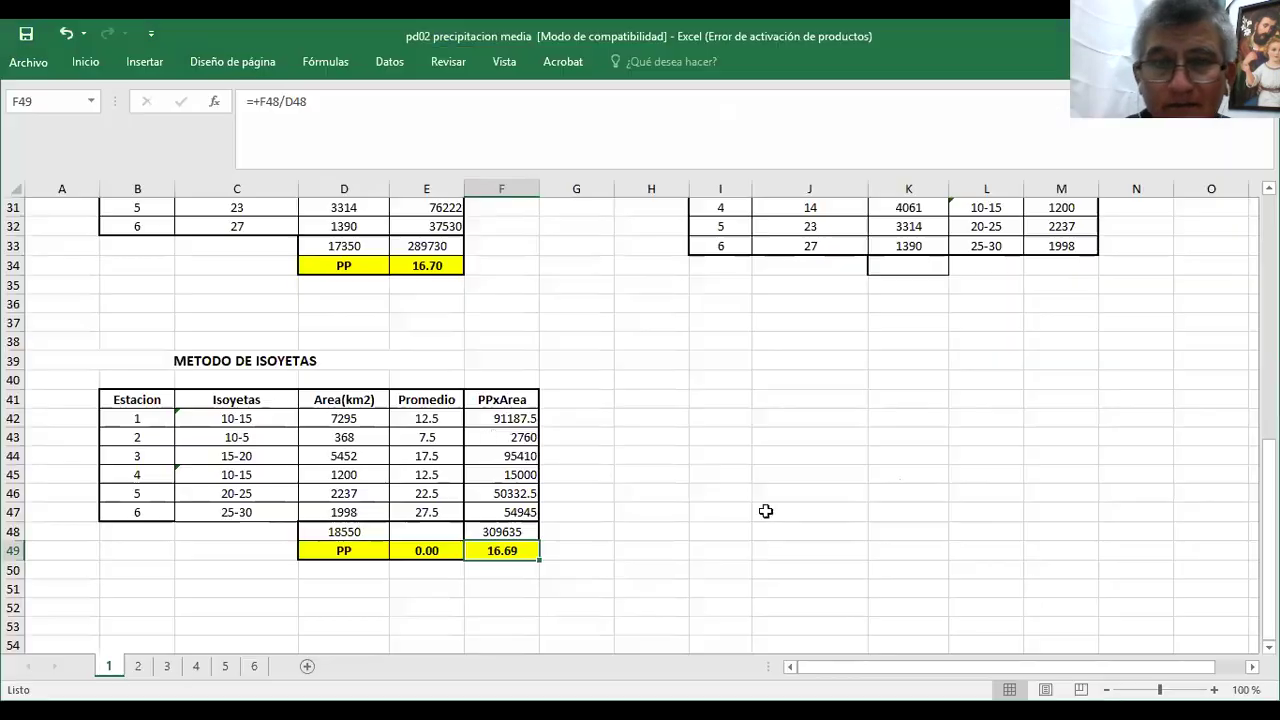
{"action": "left_click", "coordinate": [138, 666]}
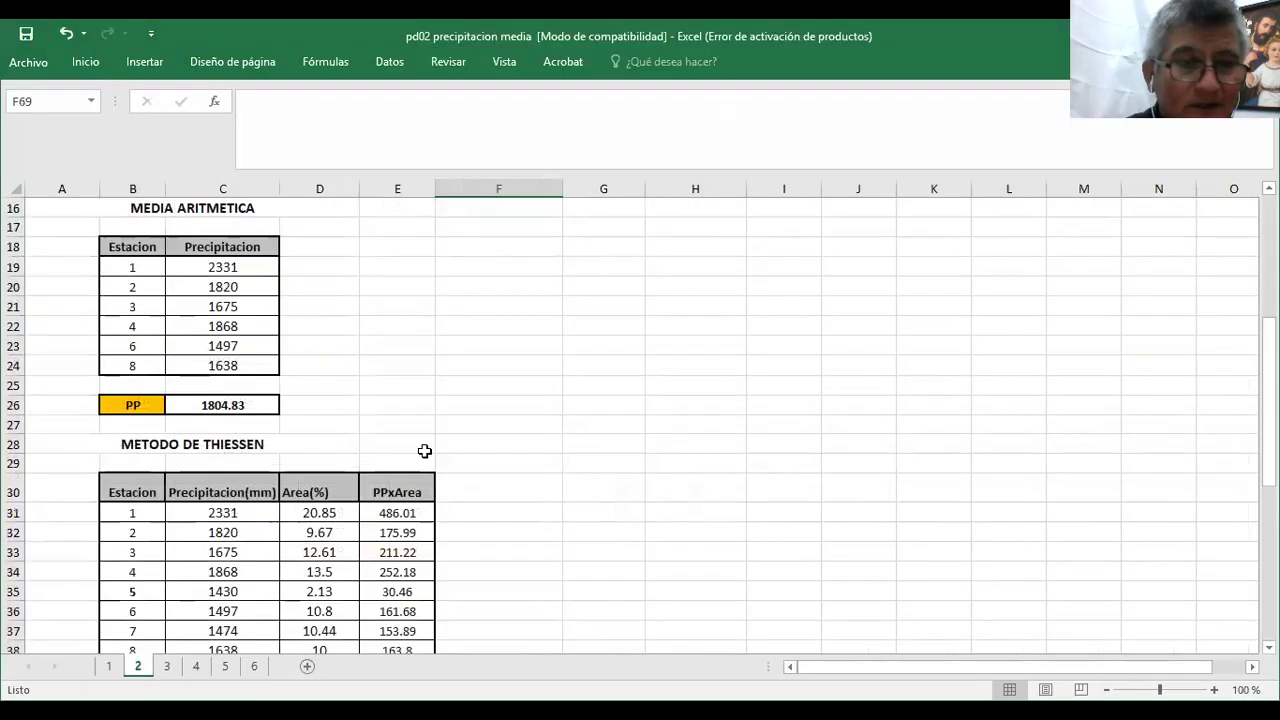
{"action": "scroll", "coordinate": [478, 388], "scroll_direction": "up", "scroll_amount": 3}
{"action": "scroll", "coordinate": [352, 301], "scroll_direction": "up", "scroll_amount": 3}
{"action": "scroll", "coordinate": [352, 301], "scroll_direction": "down", "scroll_amount": 4}
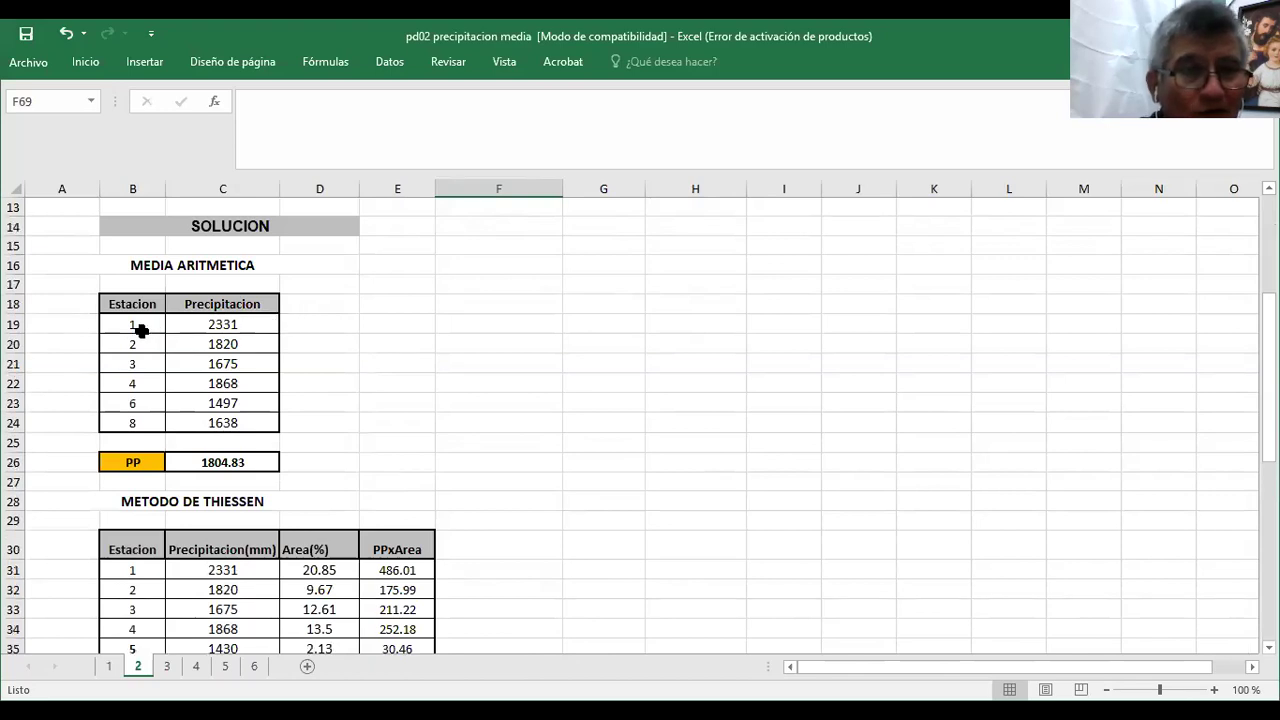
{"action": "left_click_drag", "start_coordinate": [131, 325], "coordinate": [147, 403]}
{"action": "left_click", "coordinate": [220, 325]}
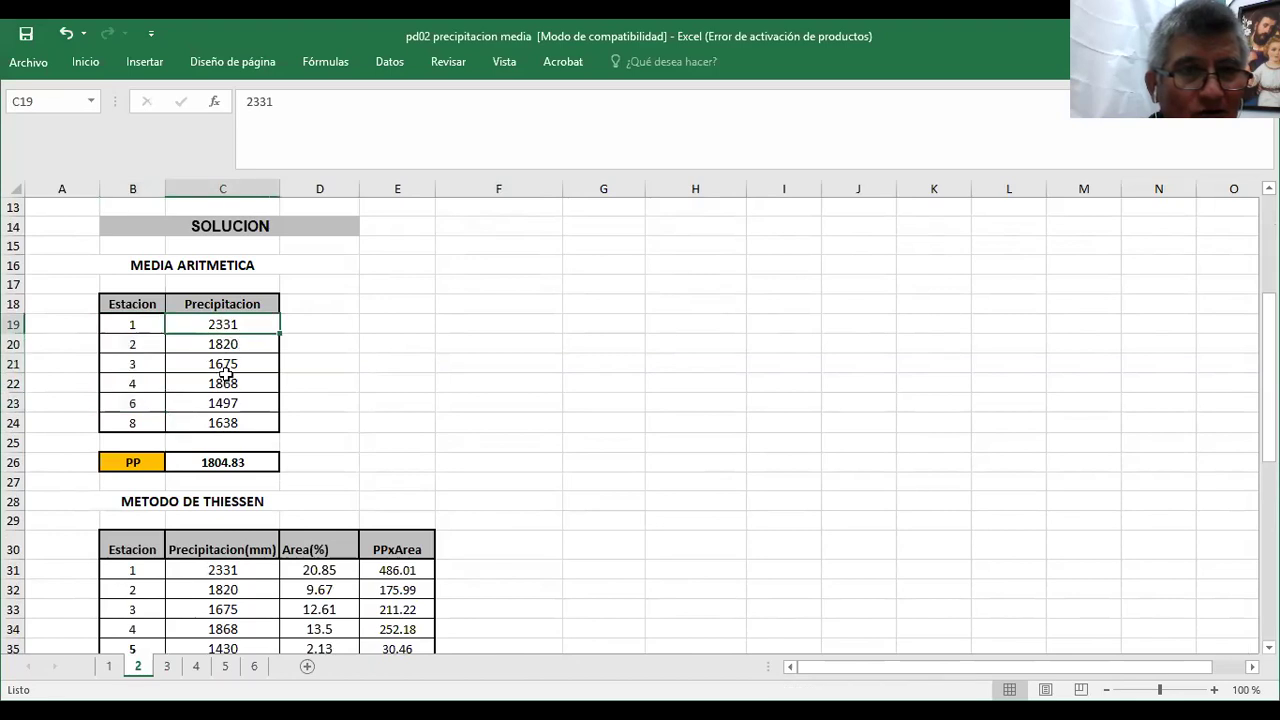
{"action": "left_click", "coordinate": [237, 422]}
{"action": "left_click", "coordinate": [249, 463]}
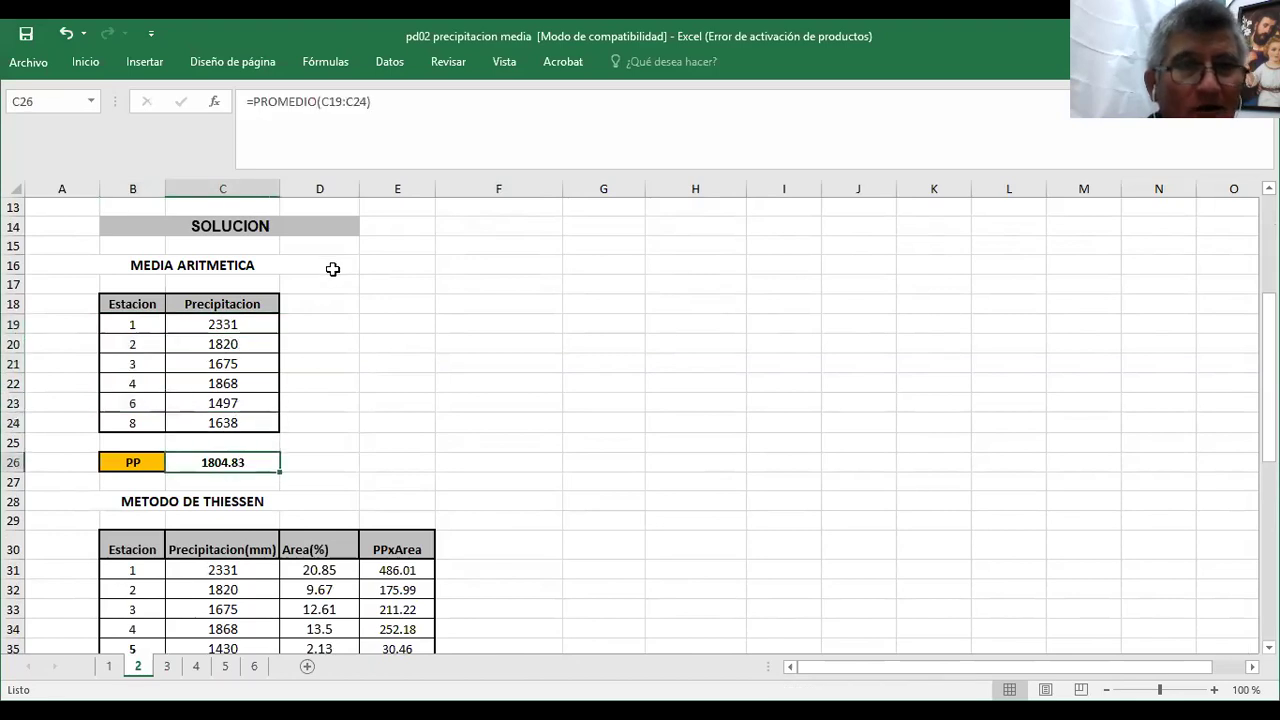
{"action": "left_click", "coordinate": [418, 100]}
{"action": "left_click", "coordinate": [374, 359]}
Step: Review the list of stations 1 to 8 in the METODO DE THIESSEN table
{"action": "scroll", "coordinate": [374, 359], "scroll_direction": "down", "scroll_amount": 3}
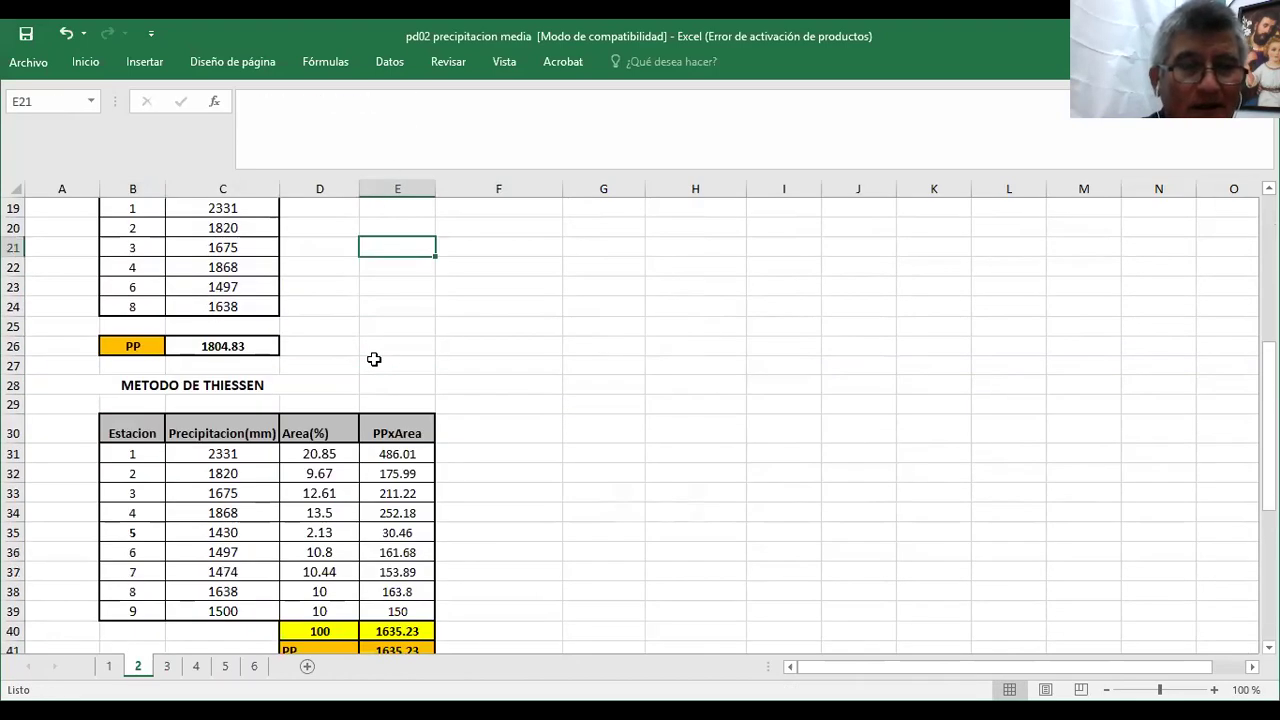
{"action": "left_click", "coordinate": [141, 398]}
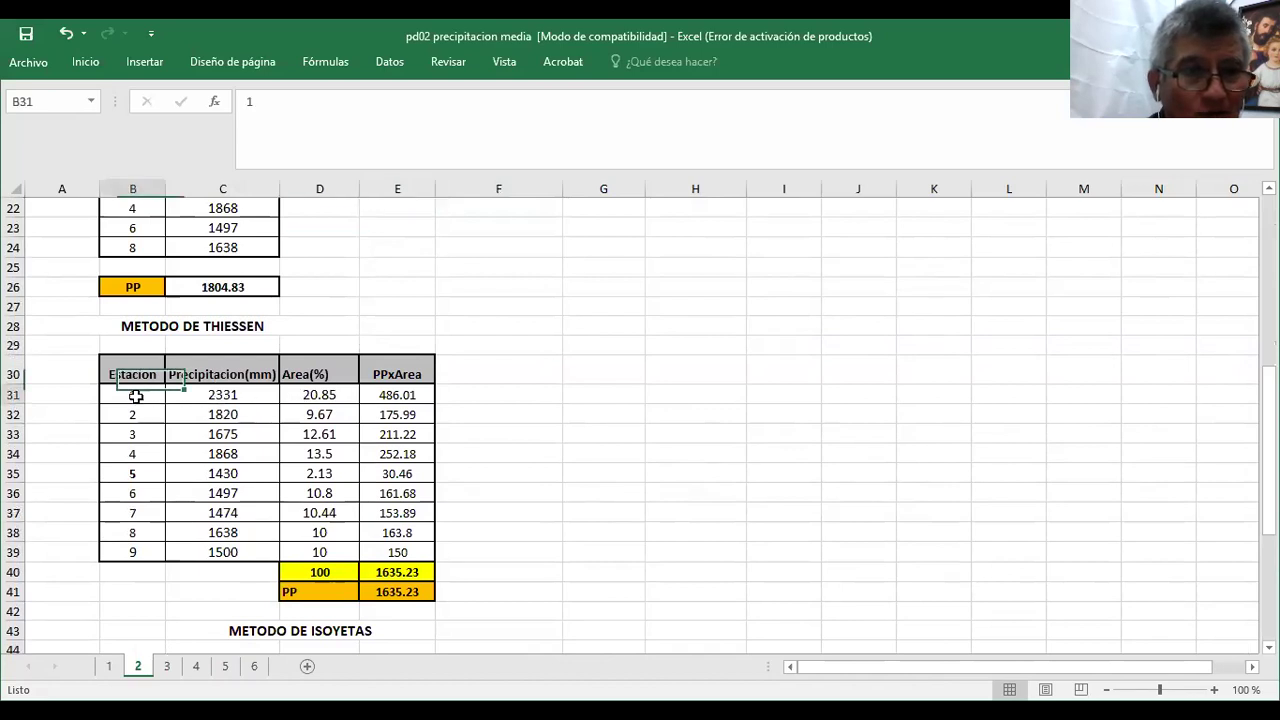
{"action": "left_click", "coordinate": [145, 418]}
{"action": "left_click", "coordinate": [146, 437]}
{"action": "left_click", "coordinate": [141, 459]}
{"action": "left_click", "coordinate": [132, 474]}
{"action": "left_click", "coordinate": [134, 494]}
{"action": "left_click", "coordinate": [134, 513]}
{"action": "left_click", "coordinate": [132, 532]}
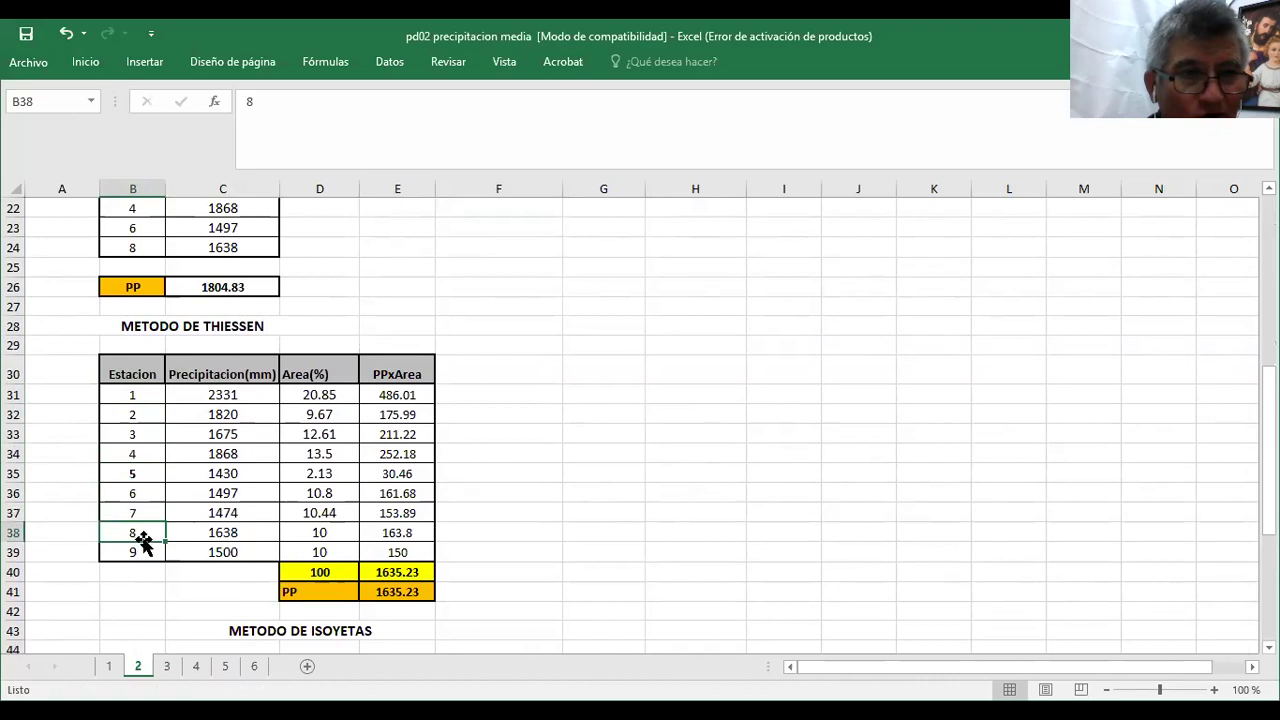
Step: Inspect station 1's precipitation, area percentage and PPxArea formula in the Thiessen table, plus the PPxArea total's formula
{"action": "left_click", "coordinate": [237, 394]}
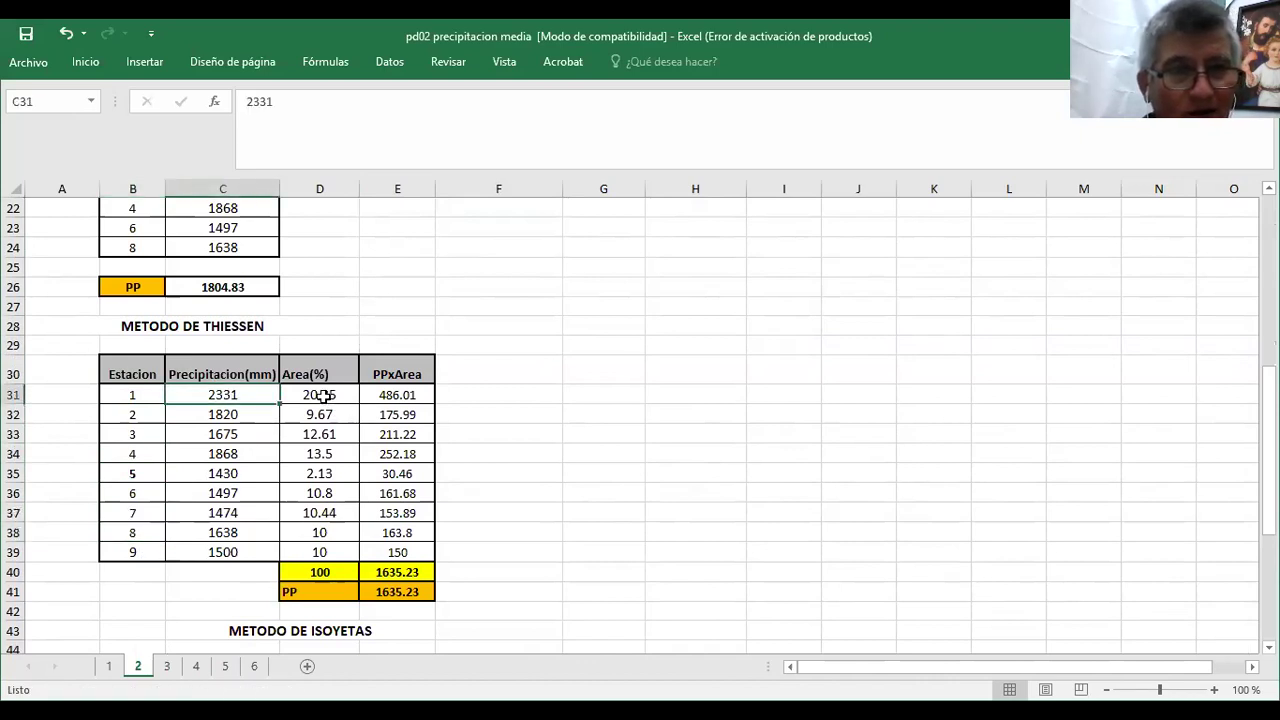
{"action": "left_click", "coordinate": [328, 400]}
{"action": "left_click", "coordinate": [322, 114]}
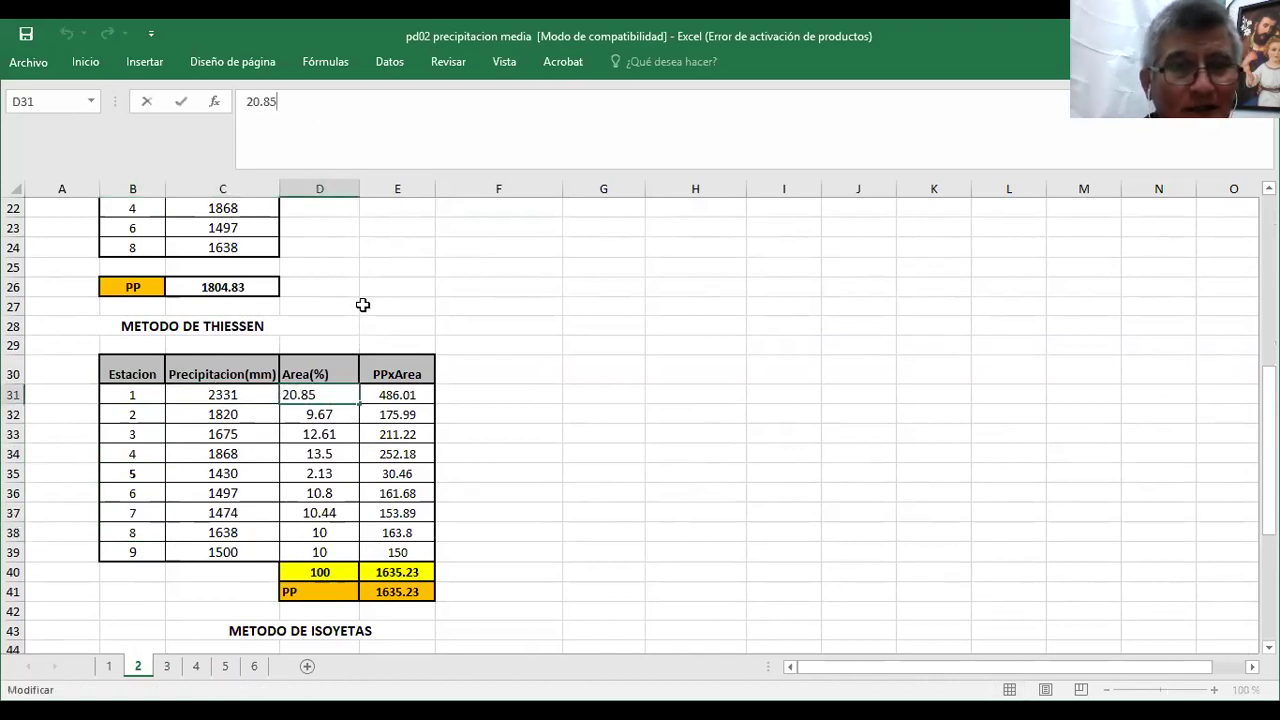
{"action": "left_click", "coordinate": [409, 395]}
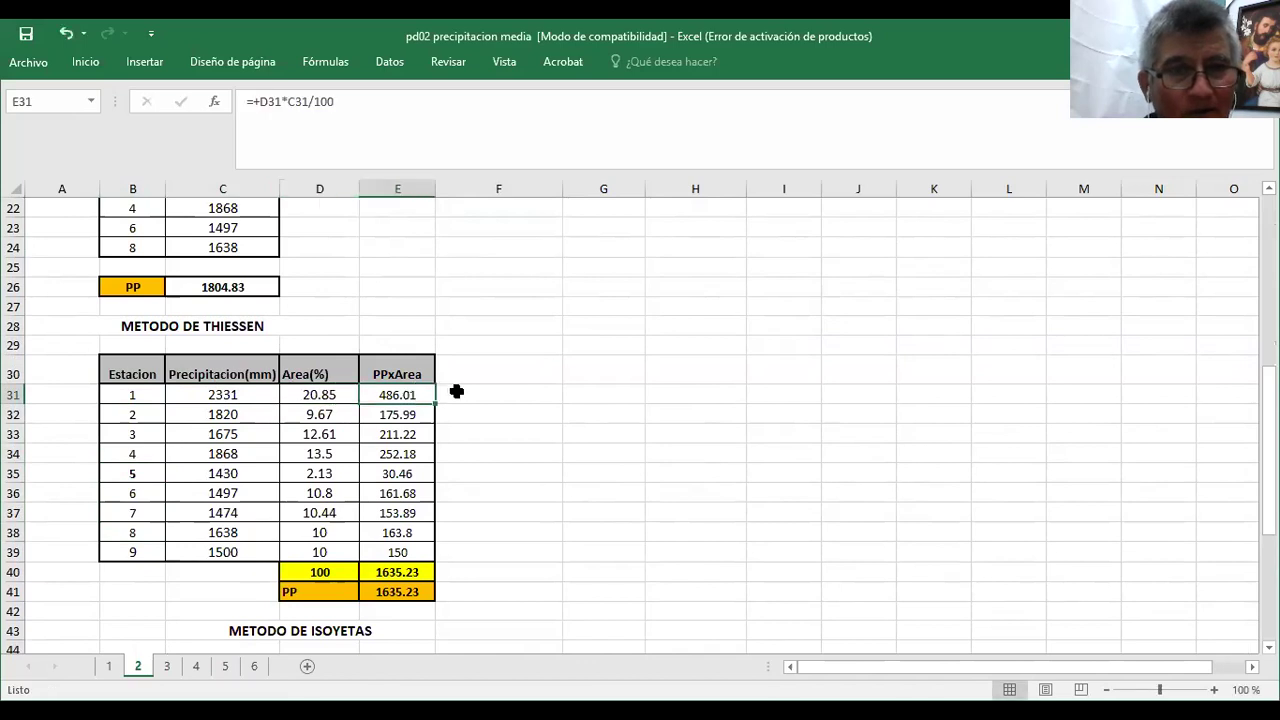
{"action": "left_click", "coordinate": [360, 126]}
{"action": "left_click", "coordinate": [425, 570]}
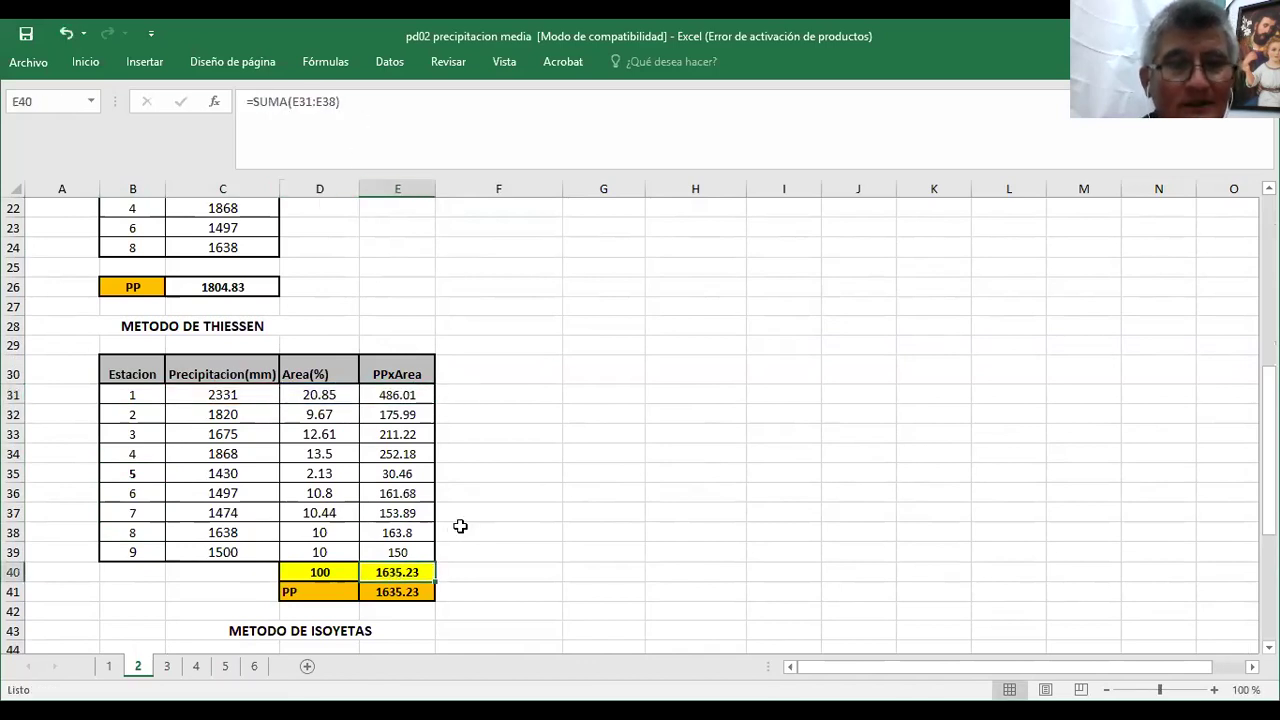
Step: Examine the first row of the METODO DE ISOYETAS table: the 1450-1500 interval, its isohyet average formula and its area
{"action": "scroll", "coordinate": [462, 526], "scroll_direction": "down", "scroll_amount": 5}
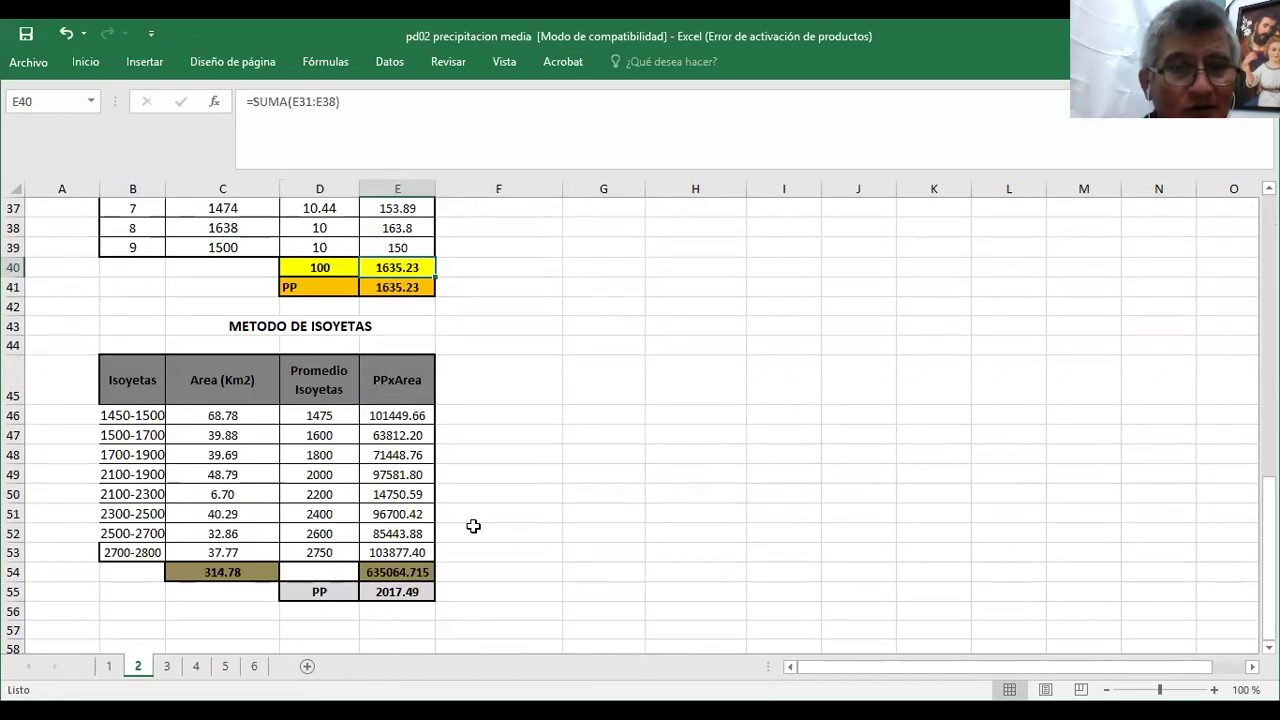
{"action": "left_click", "coordinate": [135, 417]}
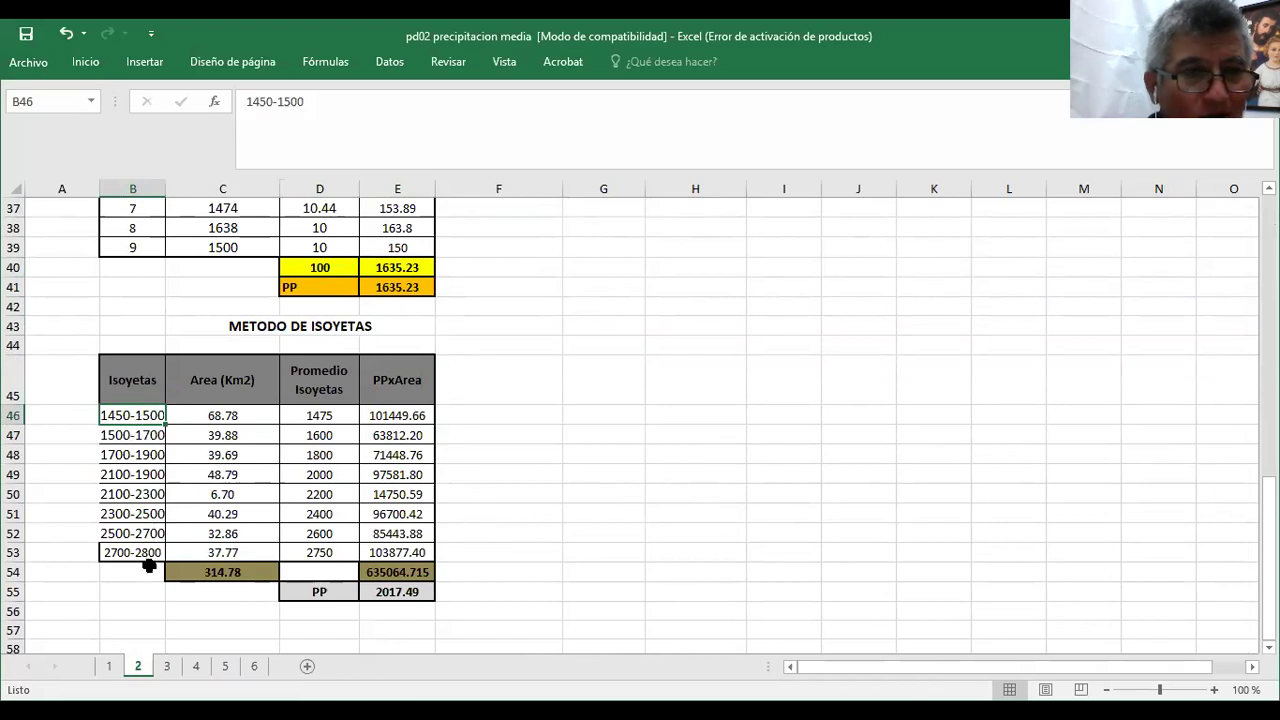
{"action": "left_click", "coordinate": [332, 414]}
{"action": "left_click", "coordinate": [378, 110]}
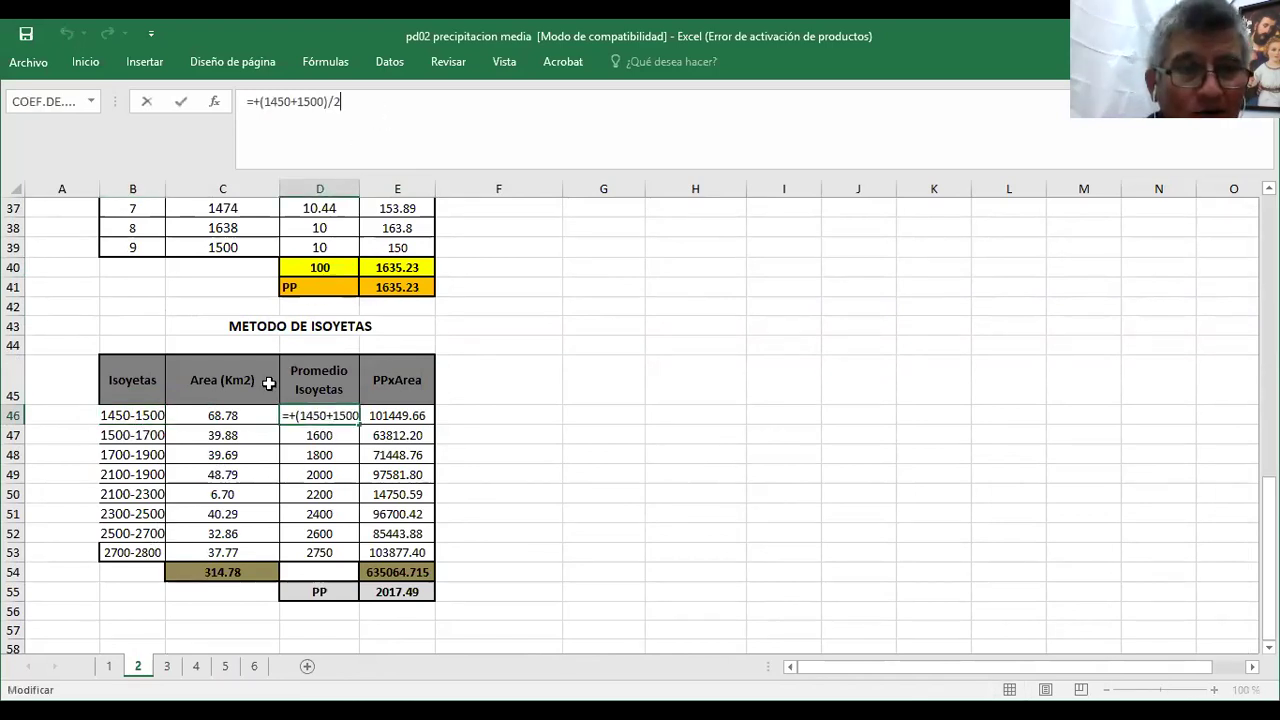
{"action": "left_click", "coordinate": [228, 410]}
Step: Check the PPxArea formula of the 1450-1500 interval and the formula of the isohyet mean precipitation result
{"action": "left_click", "coordinate": [397, 412]}
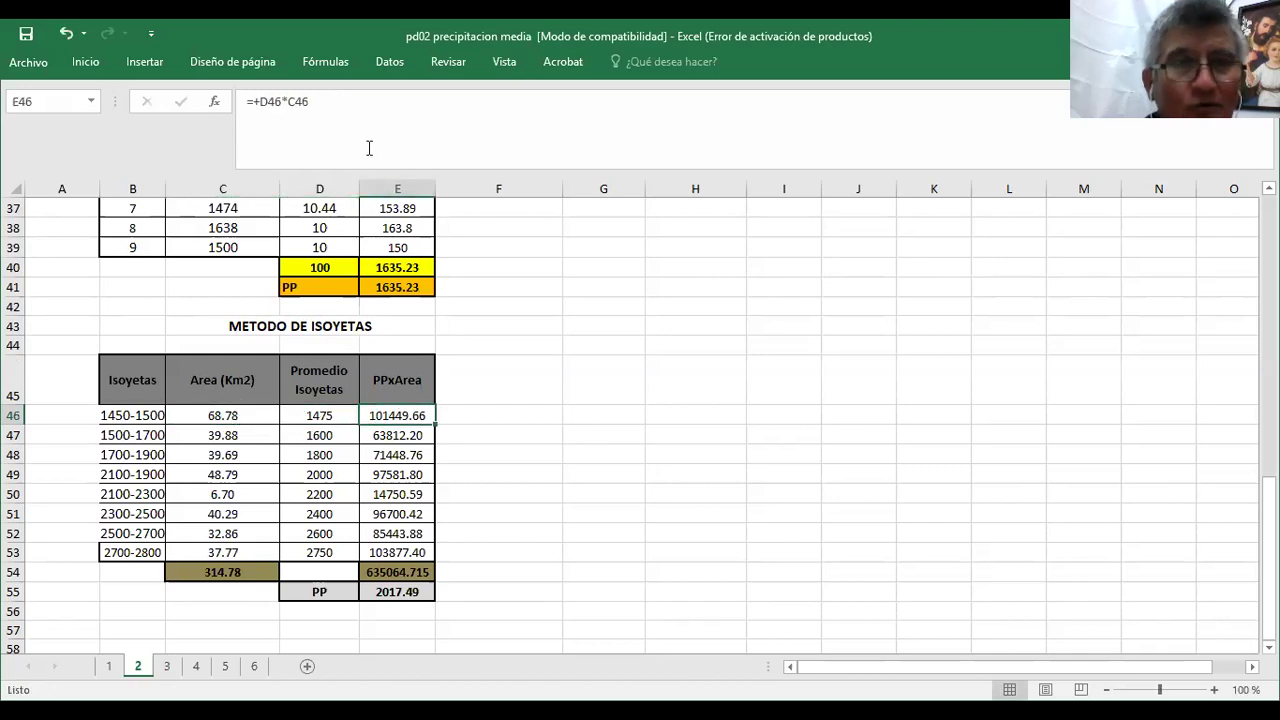
{"action": "double_click", "coordinate": [397, 412]}
{"action": "left_click", "coordinate": [395, 586]}
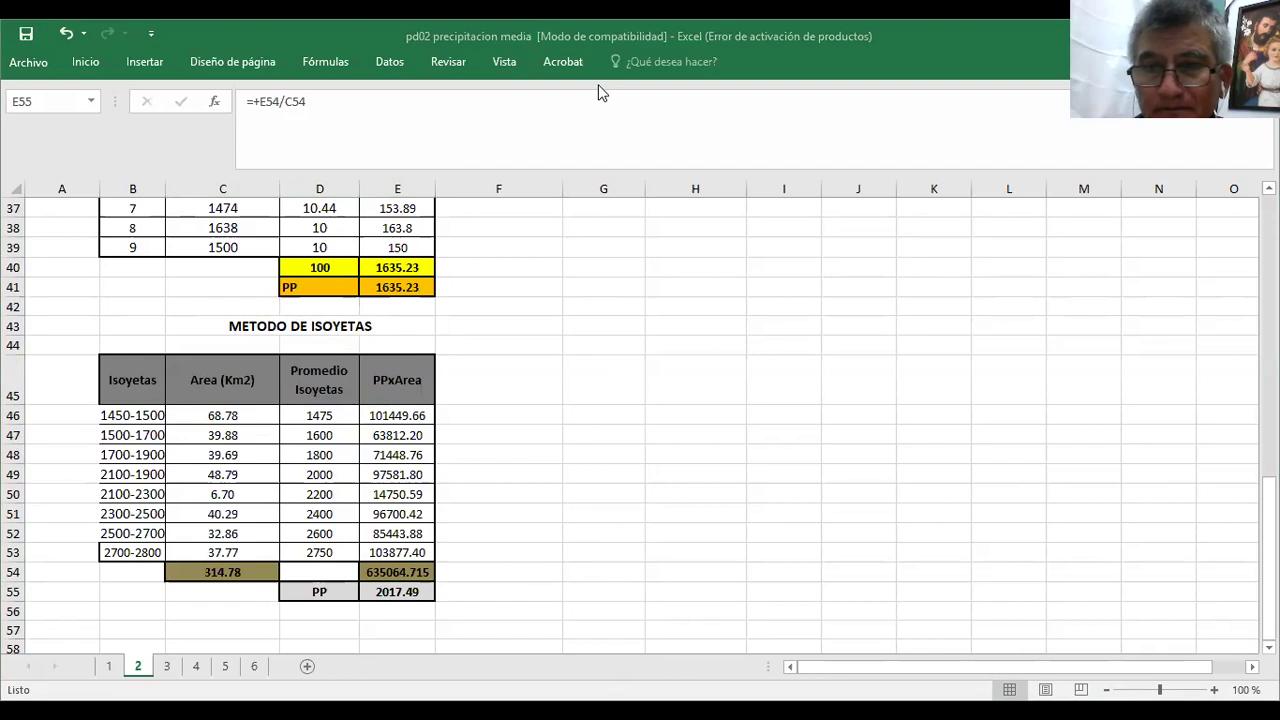
Step: Switch to the PowerPoint presentation and look through the Ejercicio 01 and Ejercicio02 slides with their data tables
{"action": "key", "text": "alt+Tab"}
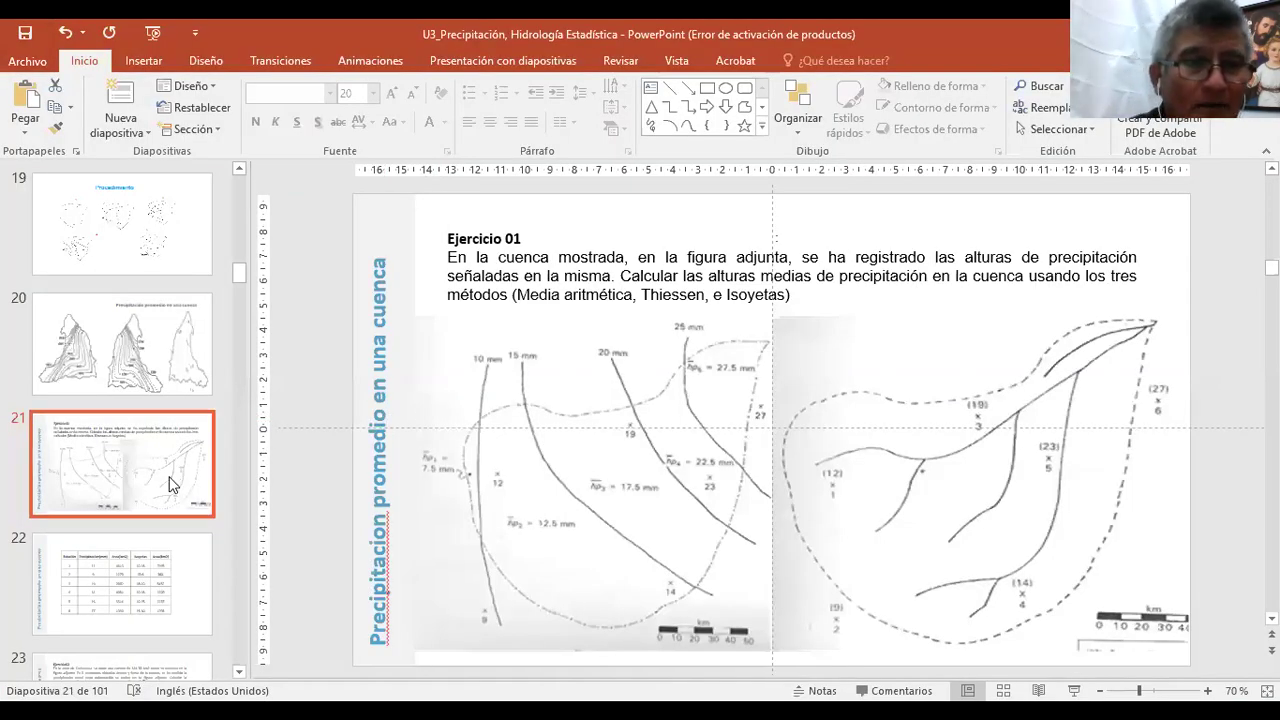
{"action": "key", "text": "Down"}
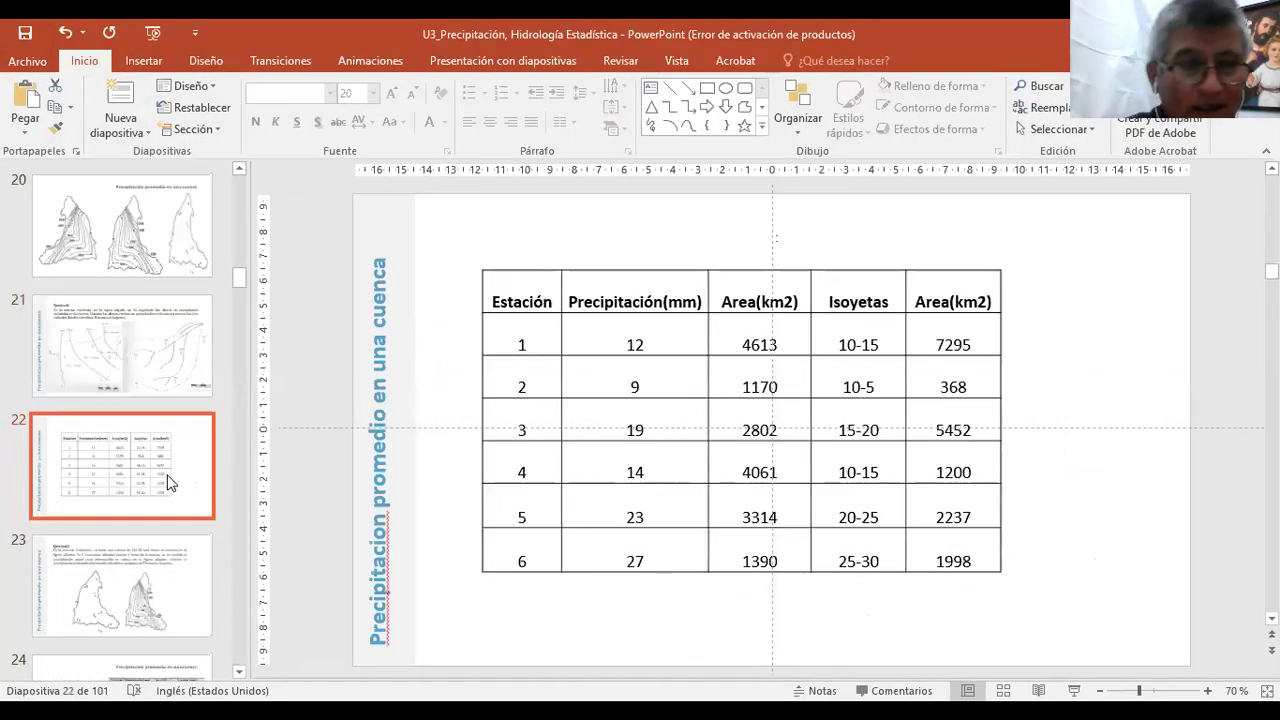
{"action": "key", "text": "Down"}
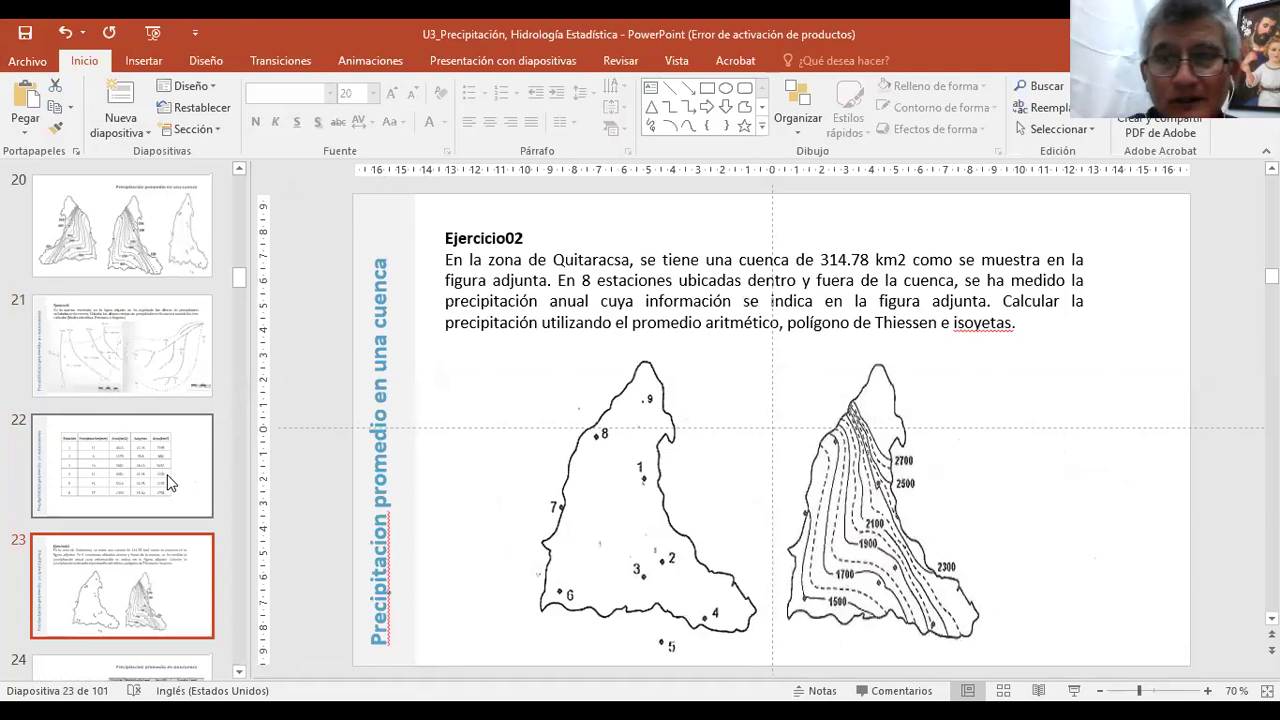
{"action": "key", "text": "Down"}
Step: View the two TRABAJO APLICATIVO slides: the four rain gauge problem of Tarea 3 and problem 2 with nine gauges
{"action": "key", "text": "Down"}
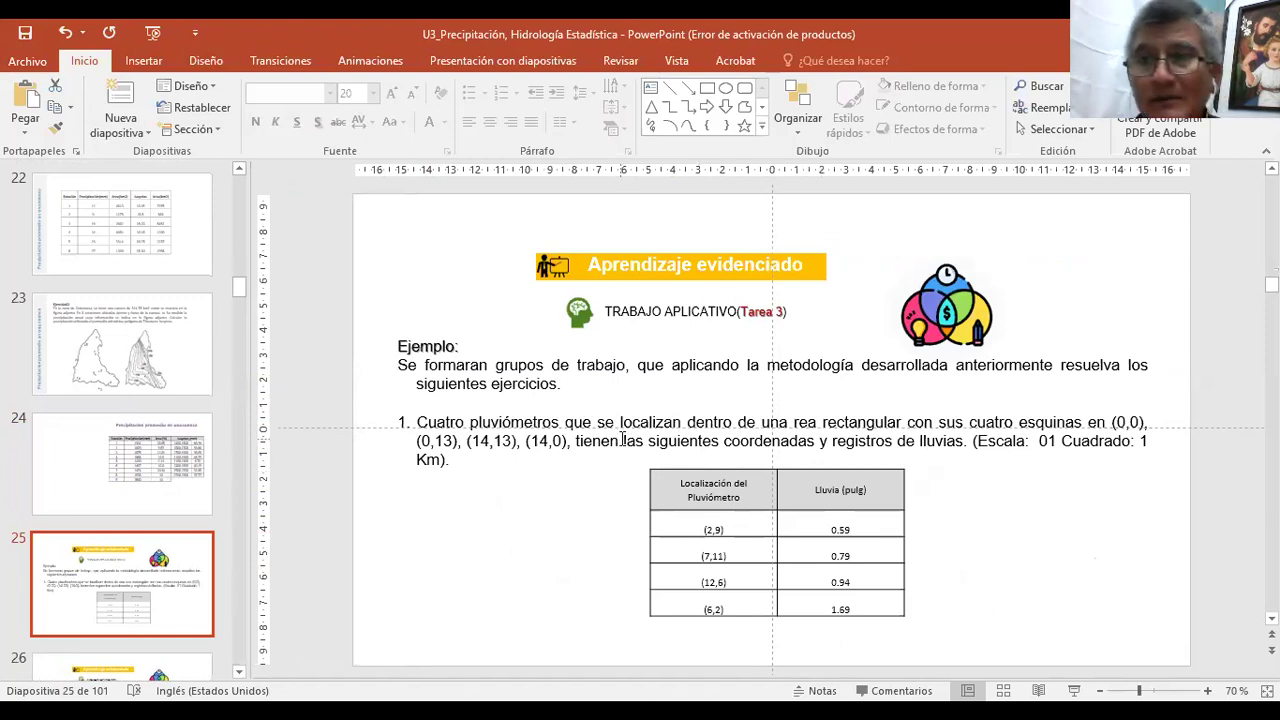
{"action": "scroll", "coordinate": [165, 500], "scroll_direction": "down", "scroll_amount": 3}
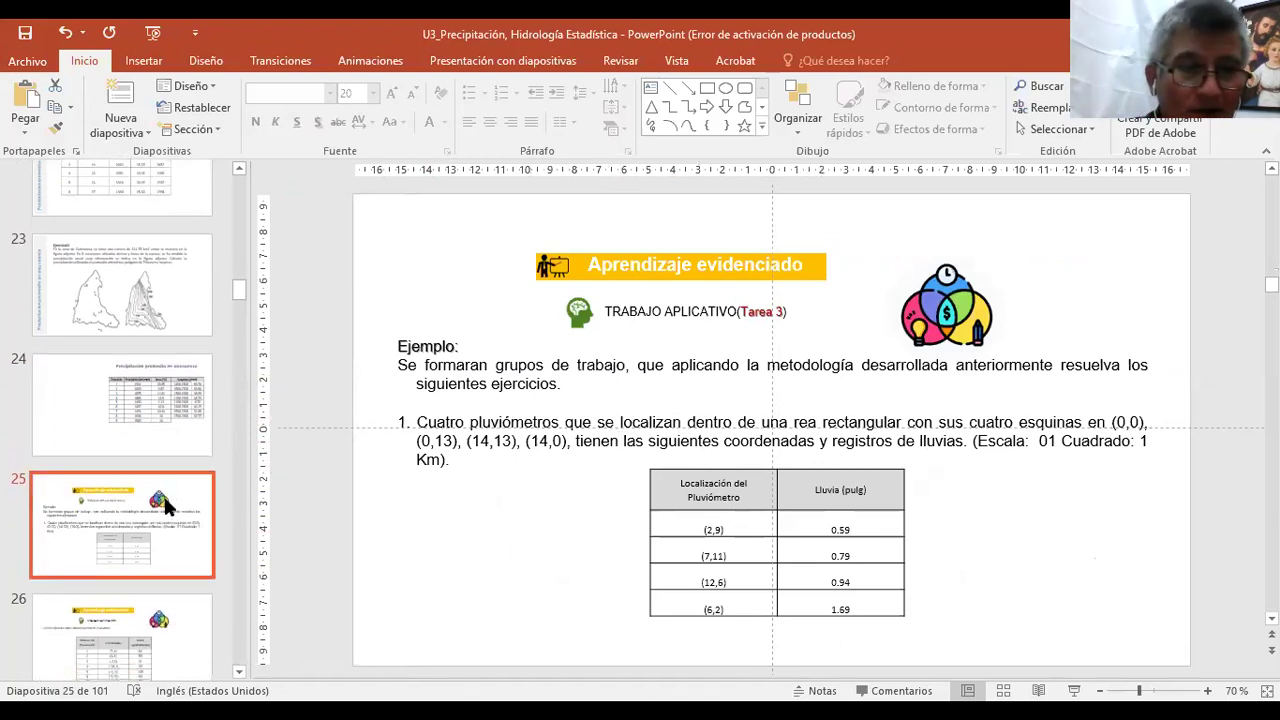
{"action": "left_click", "coordinate": [161, 577]}
{"action": "scroll", "coordinate": [161, 577], "scroll_direction": "down", "scroll_amount": 3}
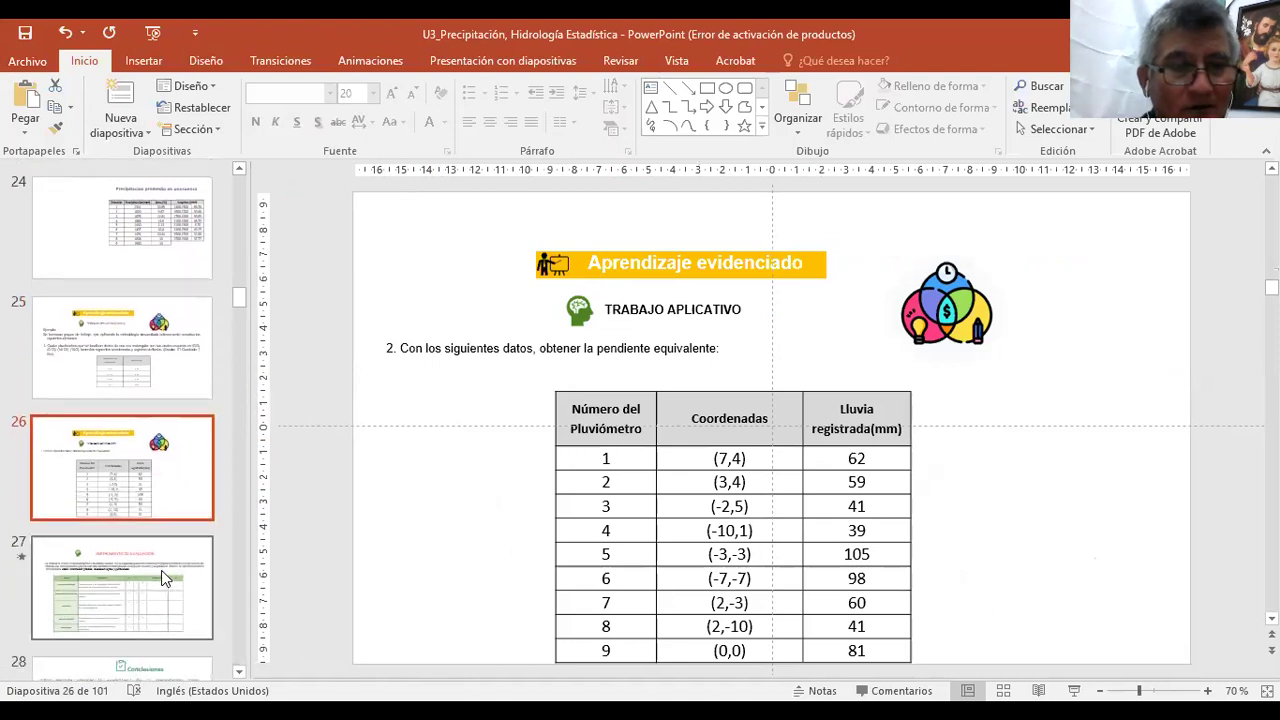